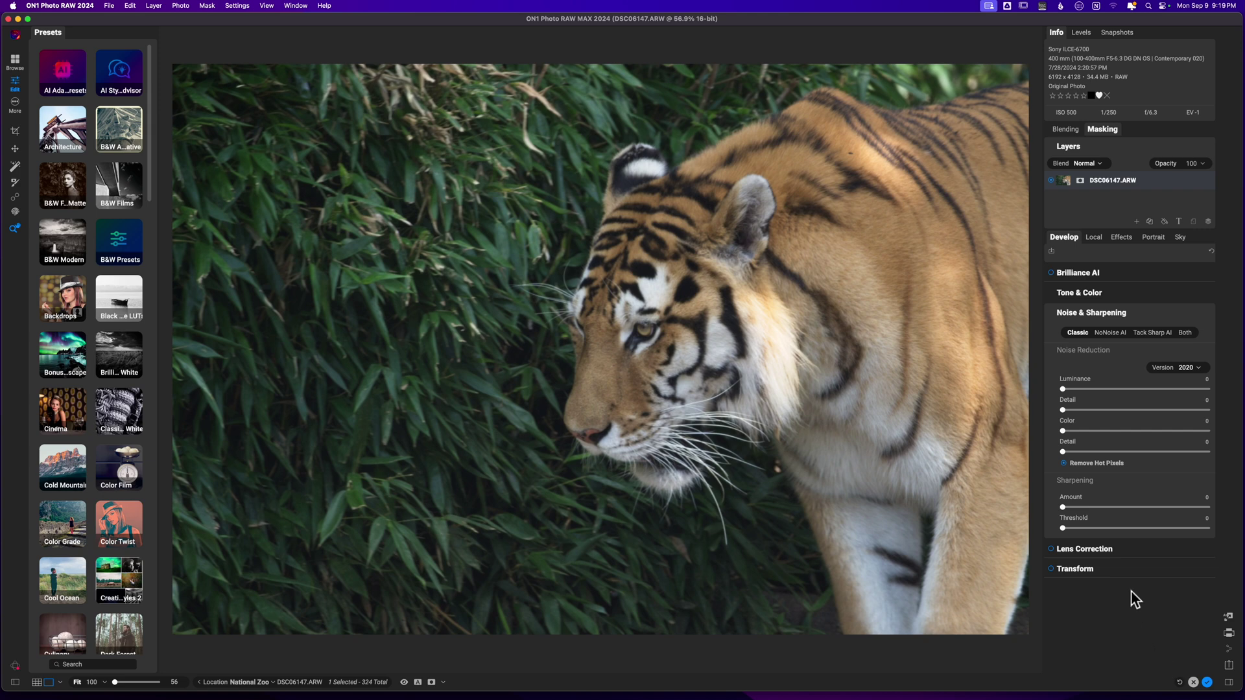
Step: Apply Tack Sharp AI sharpening (Deblur 100, Micro Sharpening 100), comparing before/after across the tiger
click(1151, 332)
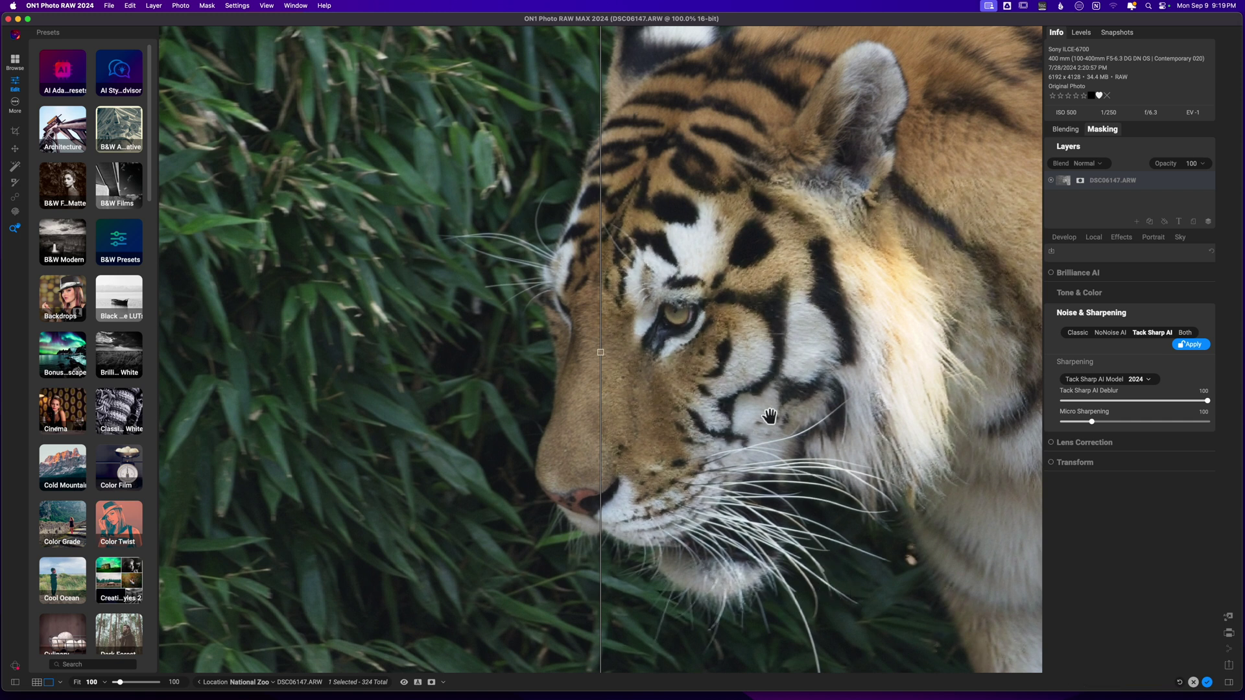
drag(602, 348, 532, 348)
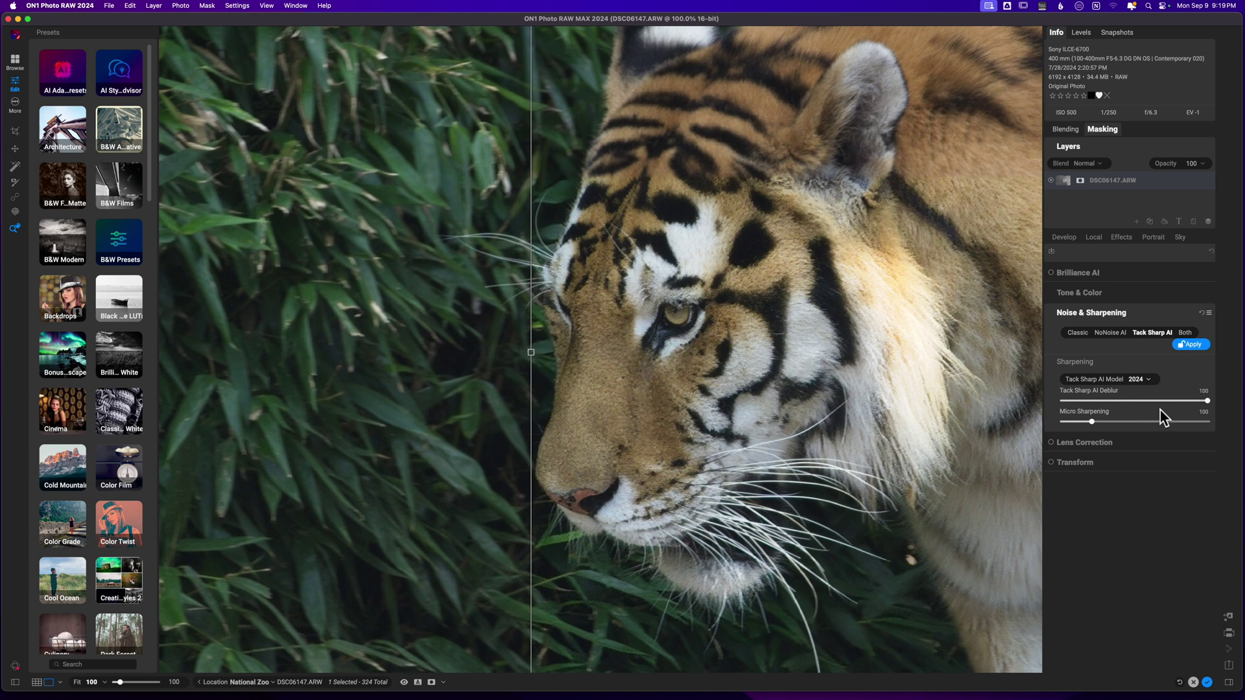
click(744, 278)
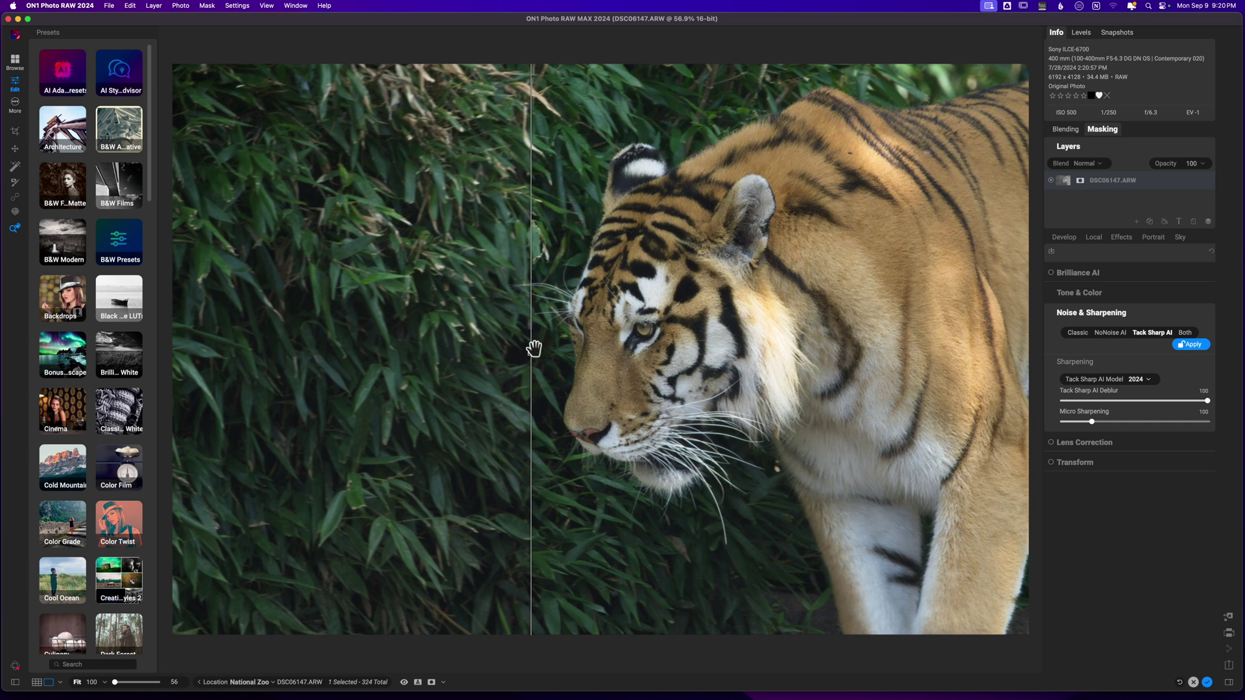
drag(531, 353, 488, 352)
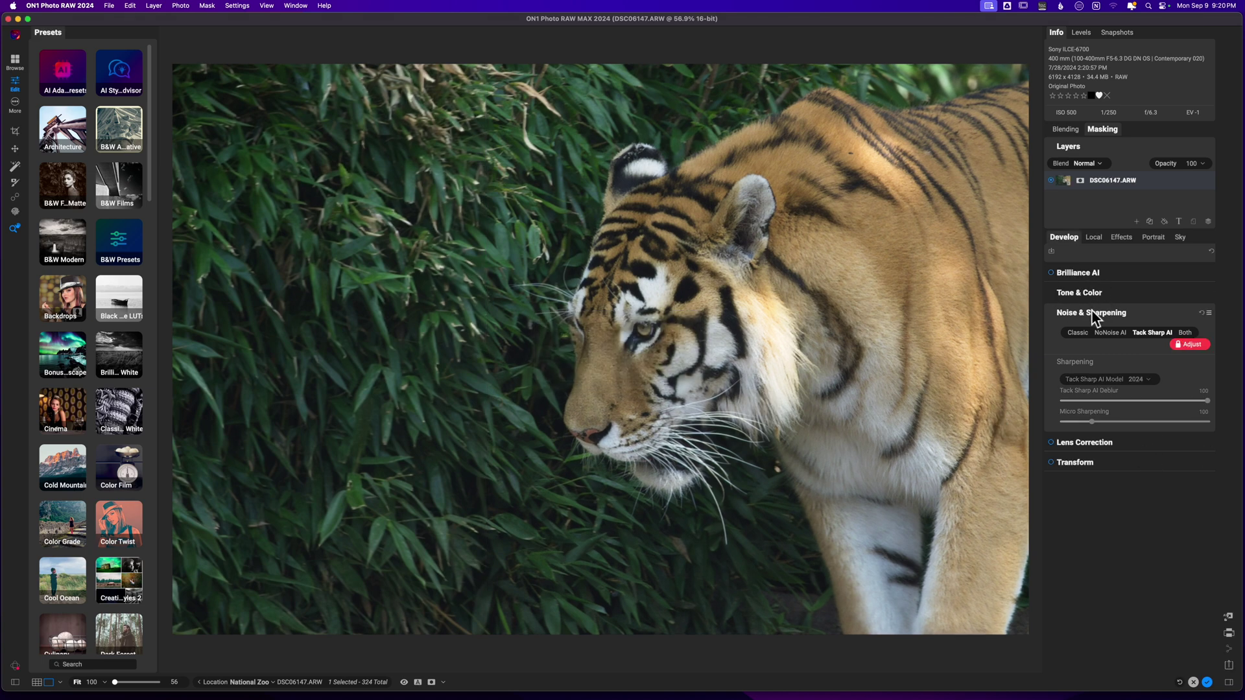
Step: In Tone & Color, set Exposure 0.3, Contrast 32, Highlights −12 and Midtones −12
click(1092, 312)
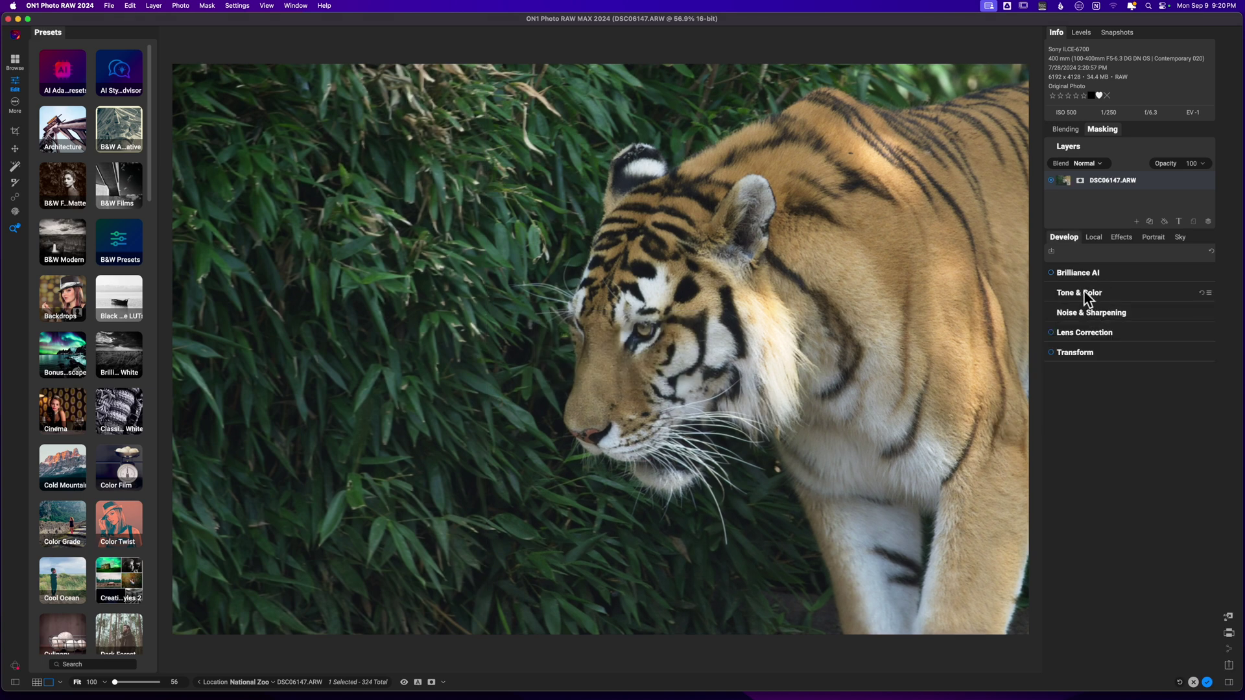
click(1083, 293)
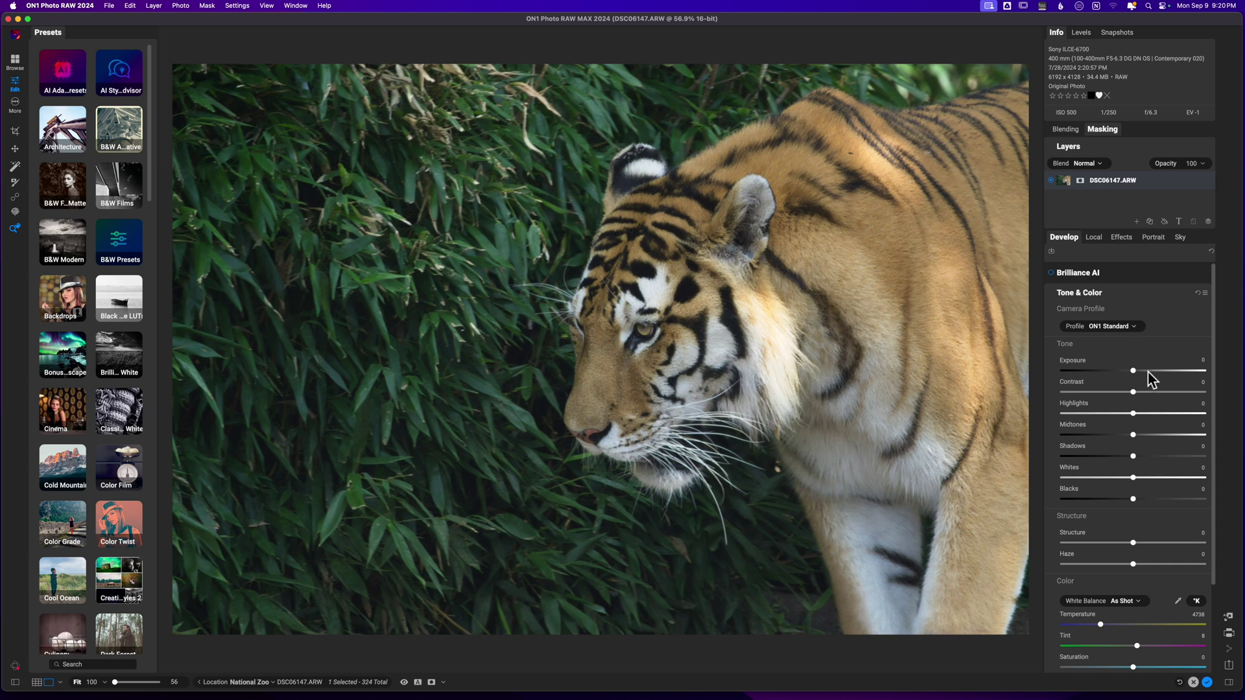
drag(1135, 371, 1156, 393)
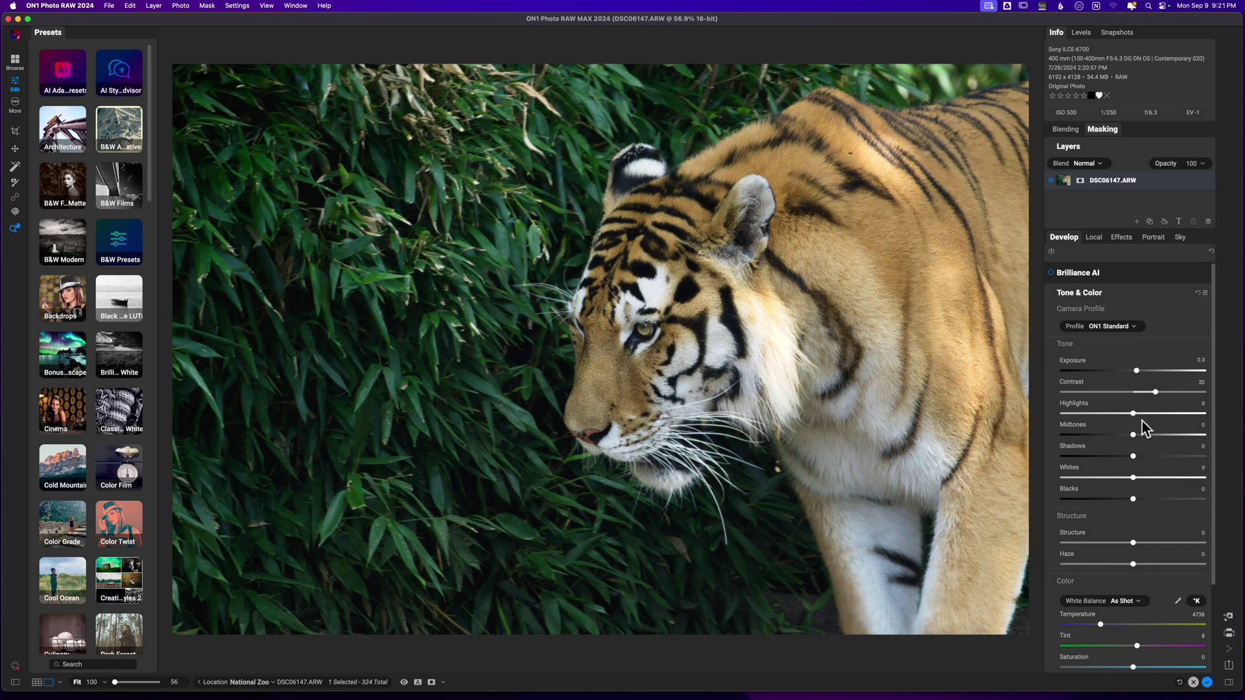
mouse_move(1134, 413)
mouse_down()
mouse_move(1112, 419)
mouse_move(1125, 409)
mouse_move(1144, 435)
mouse_move(1125, 436)
mouse_up()
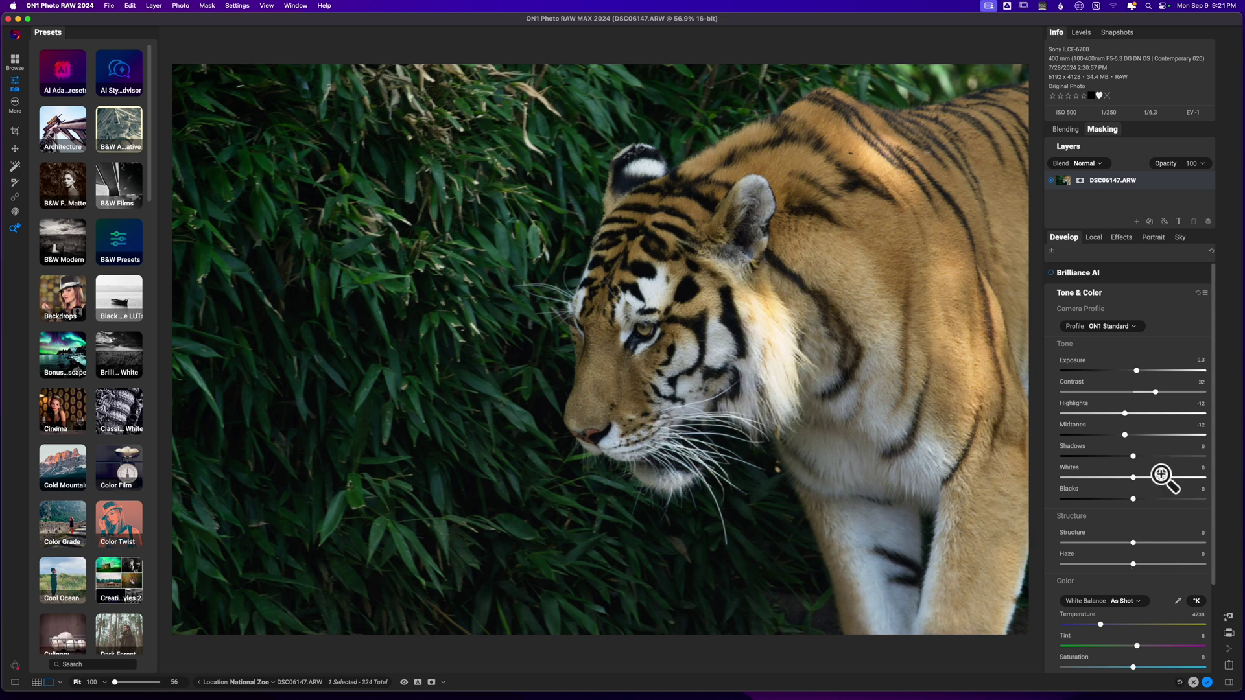
Step: Lower Blacks to −6 and raise Vibrance to 26, previewing against the original
mouse_move(1134, 457)
mouse_down()
mouse_move(1152, 457)
mouse_move(1134, 458)
mouse_up()
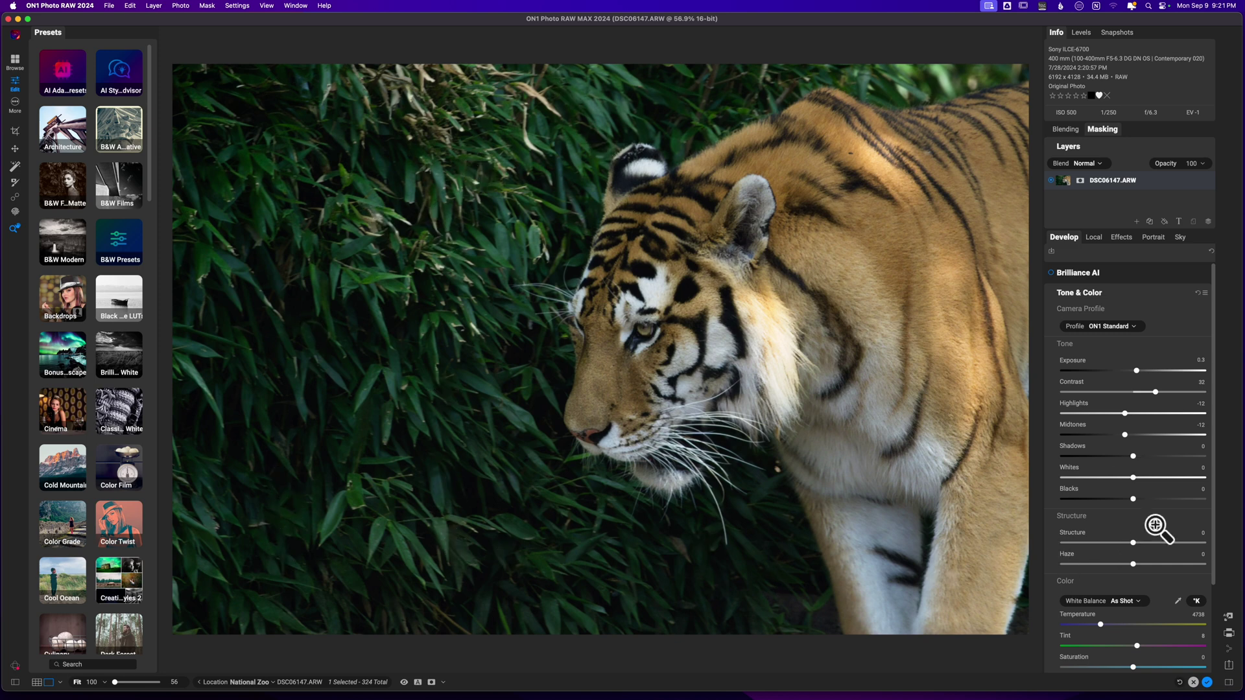
drag(1134, 500, 1128, 503)
drag(1128, 501, 1128, 501)
drag(1214, 381, 1212, 475)
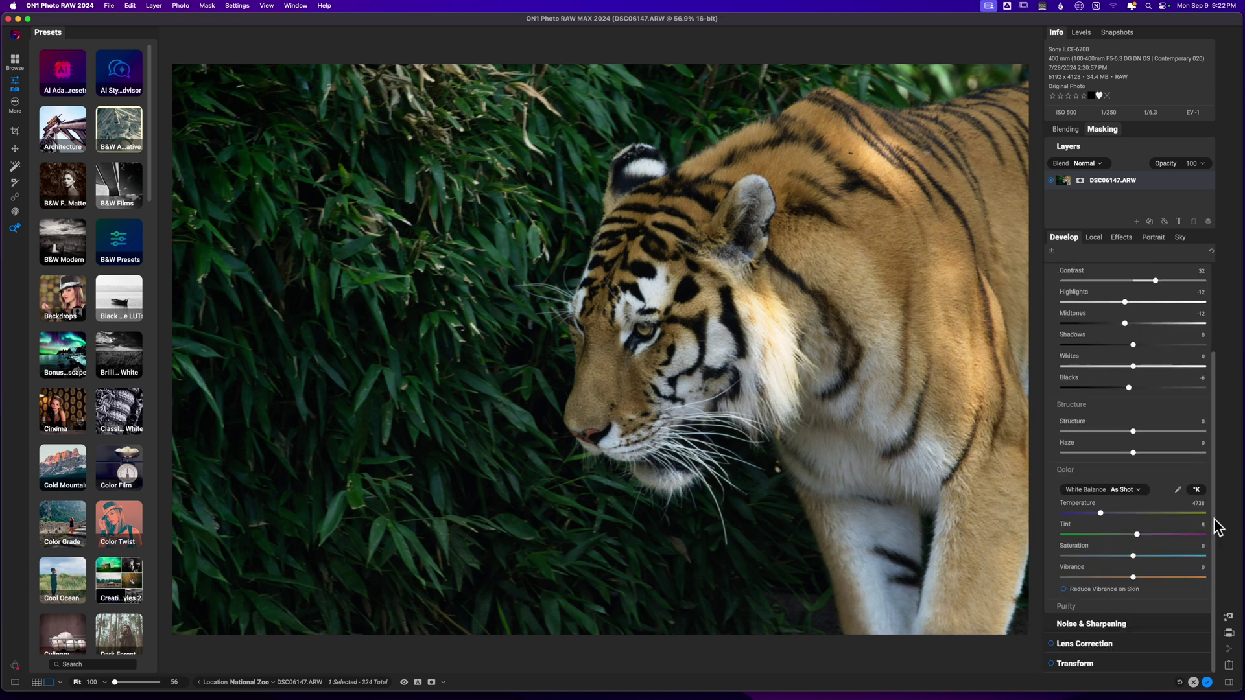
drag(1135, 583, 1155, 578)
key(super+p)
key(super+p)
drag(1211, 361, 1215, 258)
Step: Add a new local adjustment with Exposure set to 0.5
click(1127, 292)
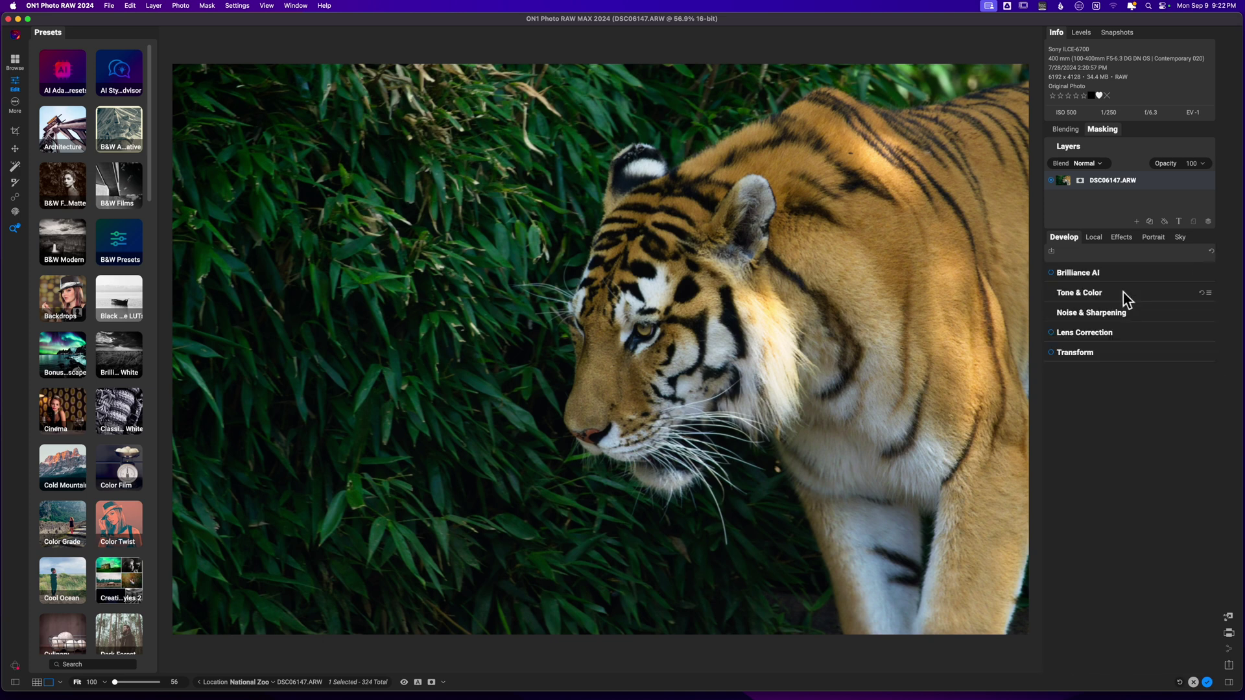
click(1093, 238)
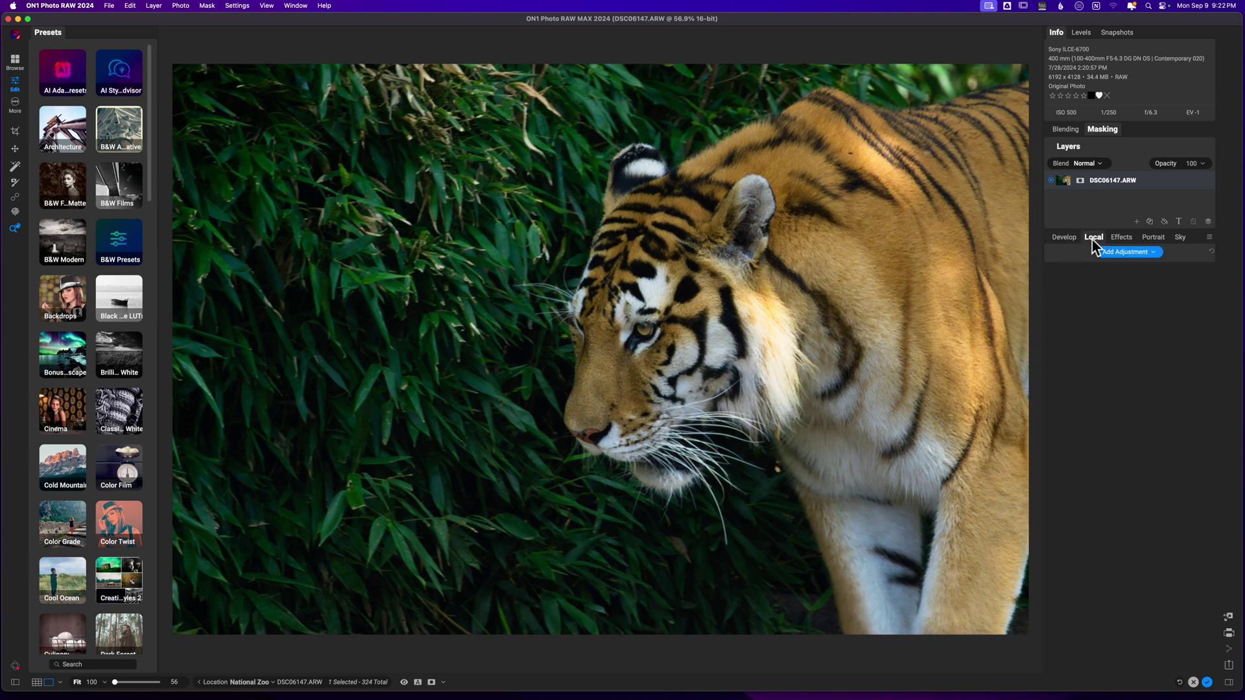
click(1124, 253)
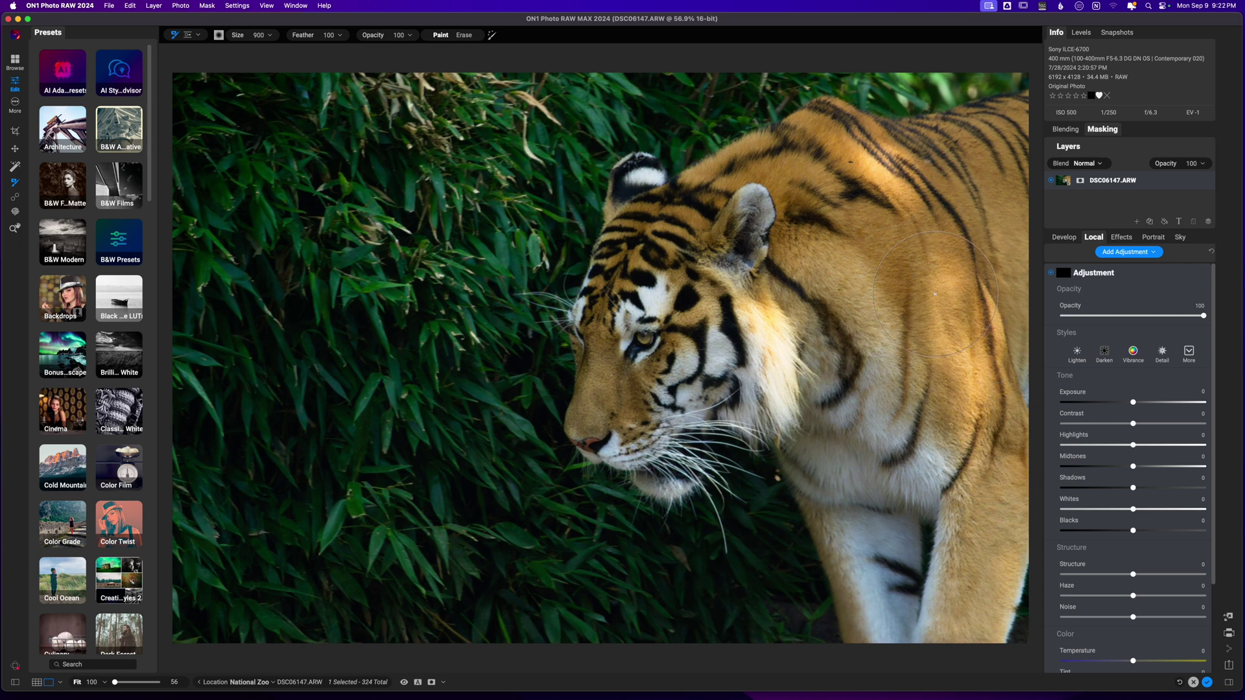
drag(1133, 403, 1142, 407)
Step: Paint the brightening over the tiger's back and shoulder with a smaller brush
key(bracketleft)
key(bracketleft)
key(bracketleft)
key(bracketleft)
key(bracketleft)
click(888, 166)
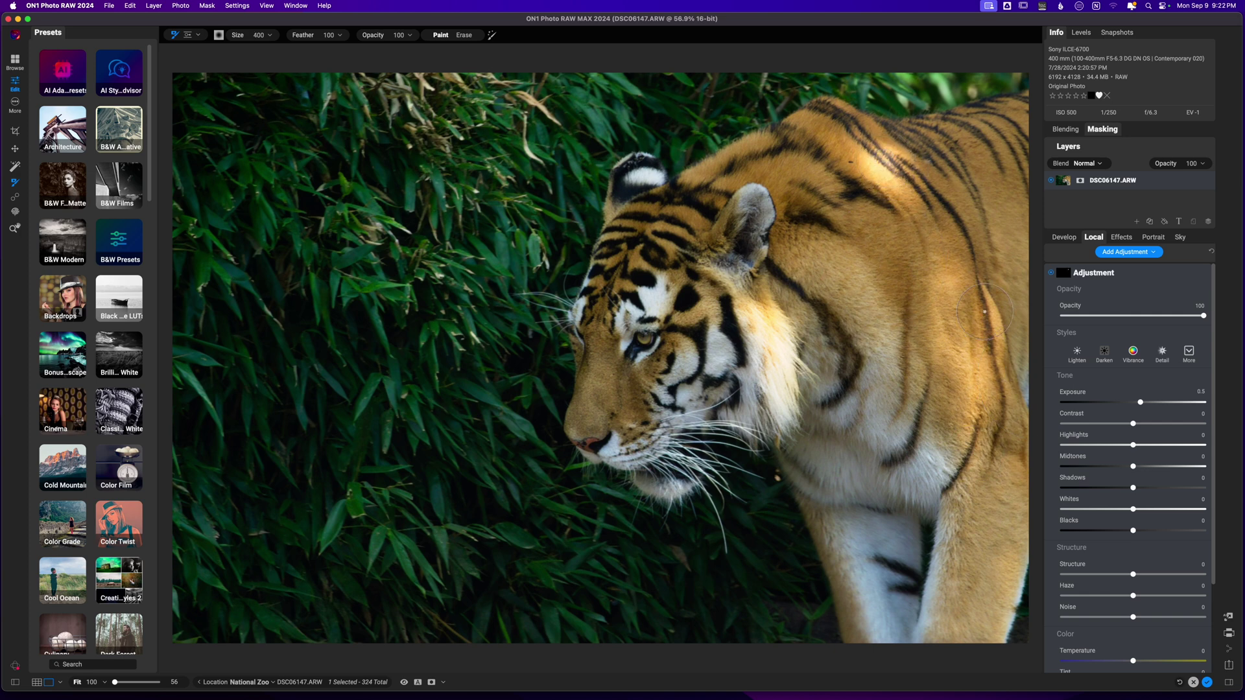
mouse_move(987, 313)
mouse_down()
mouse_move(1003, 343)
mouse_move(995, 404)
mouse_up()
key(bracketleft)
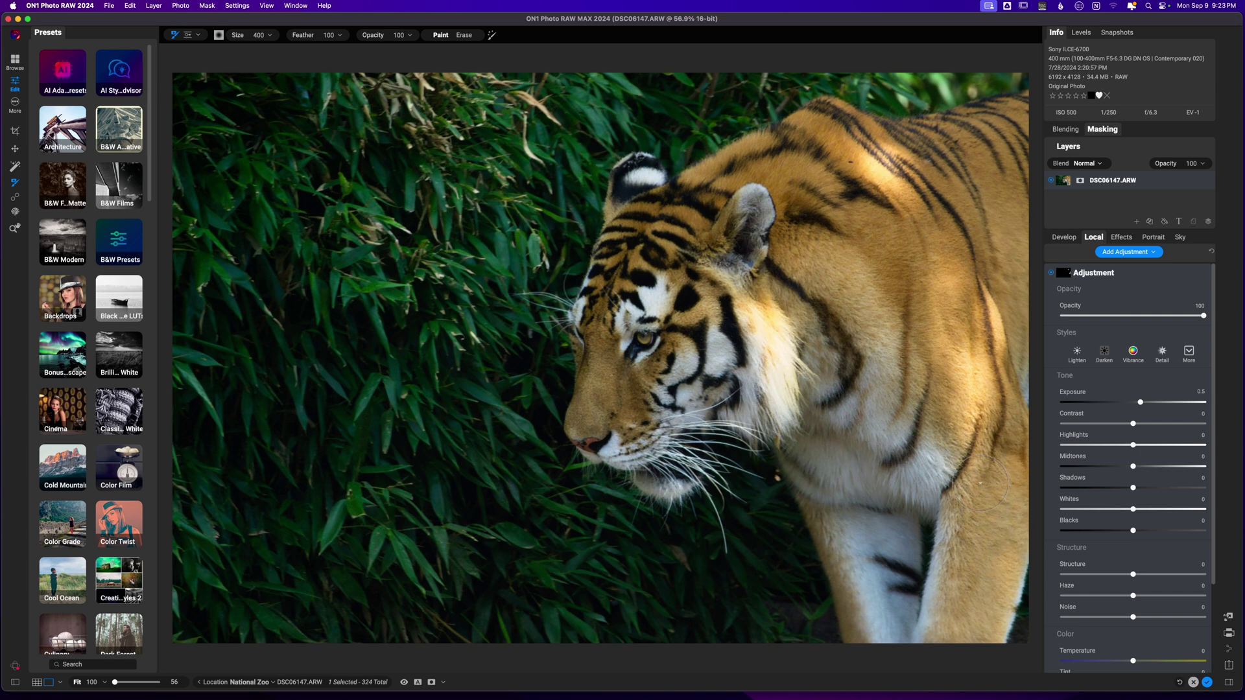
drag(972, 441, 946, 284)
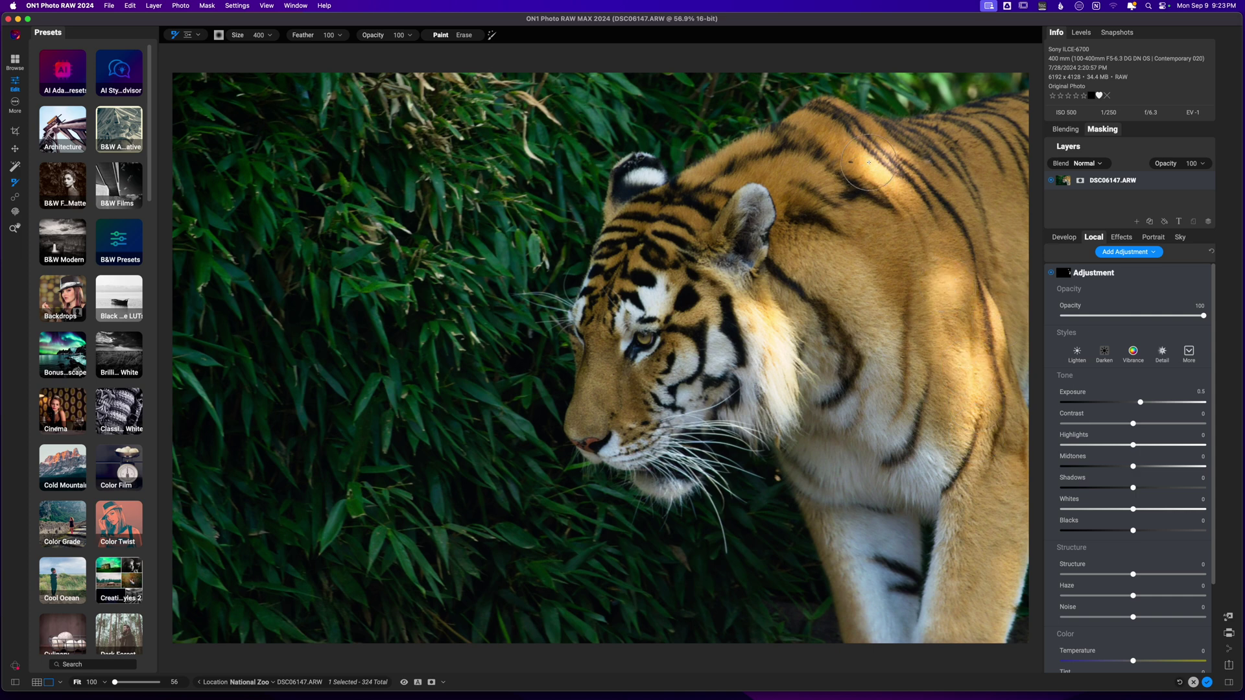
mouse_move(860, 176)
mouse_down()
mouse_move(892, 137)
mouse_move(882, 148)
mouse_up()
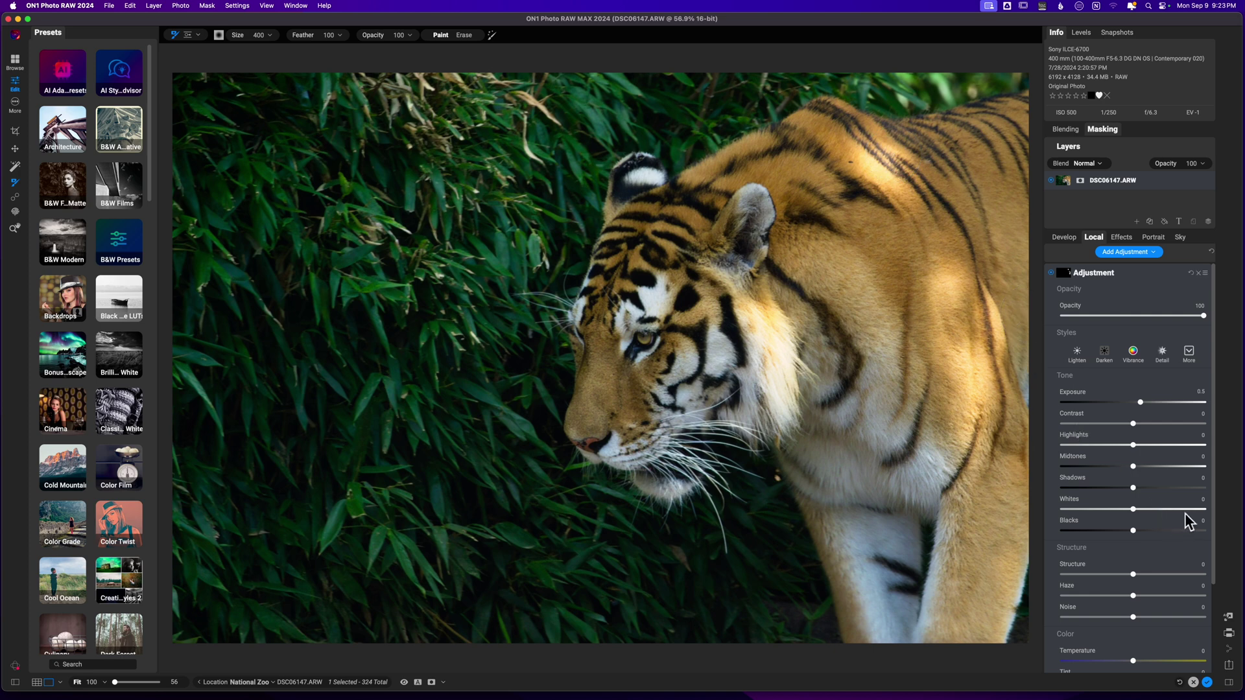
Step: Lower the brightening adjustment's opacity to 55, toggling it off and on to compare
drag(1203, 316, 1141, 318)
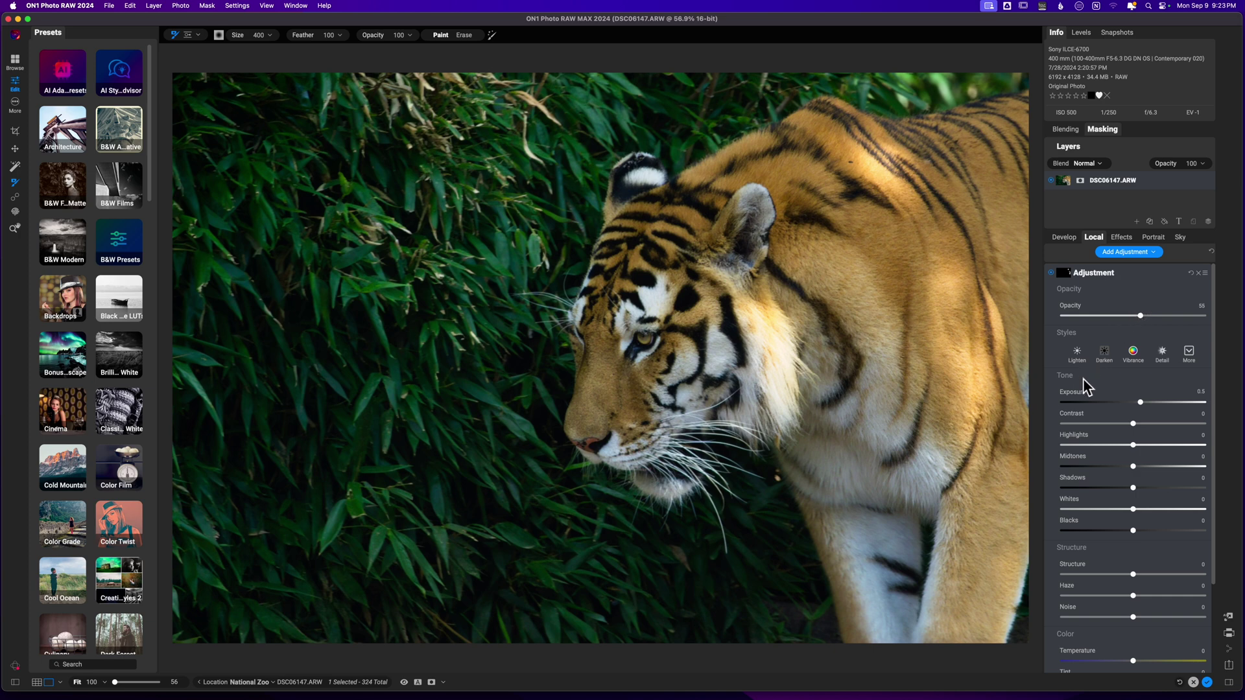
click(1052, 273)
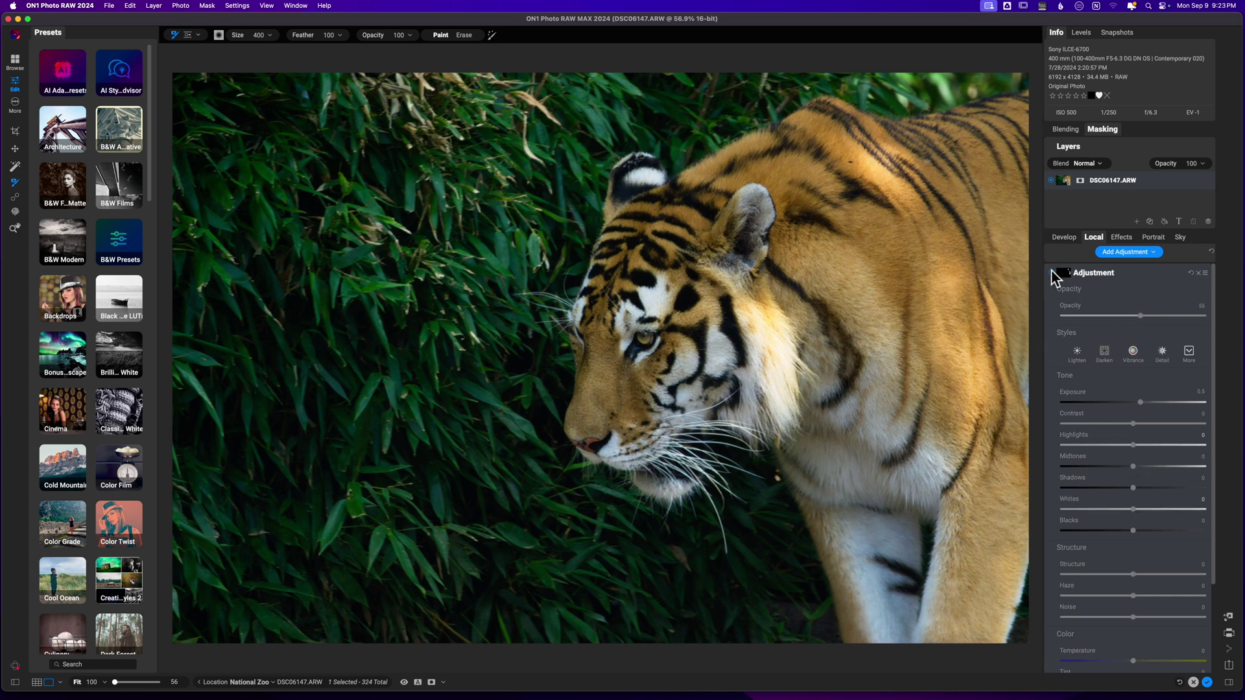
click(1052, 272)
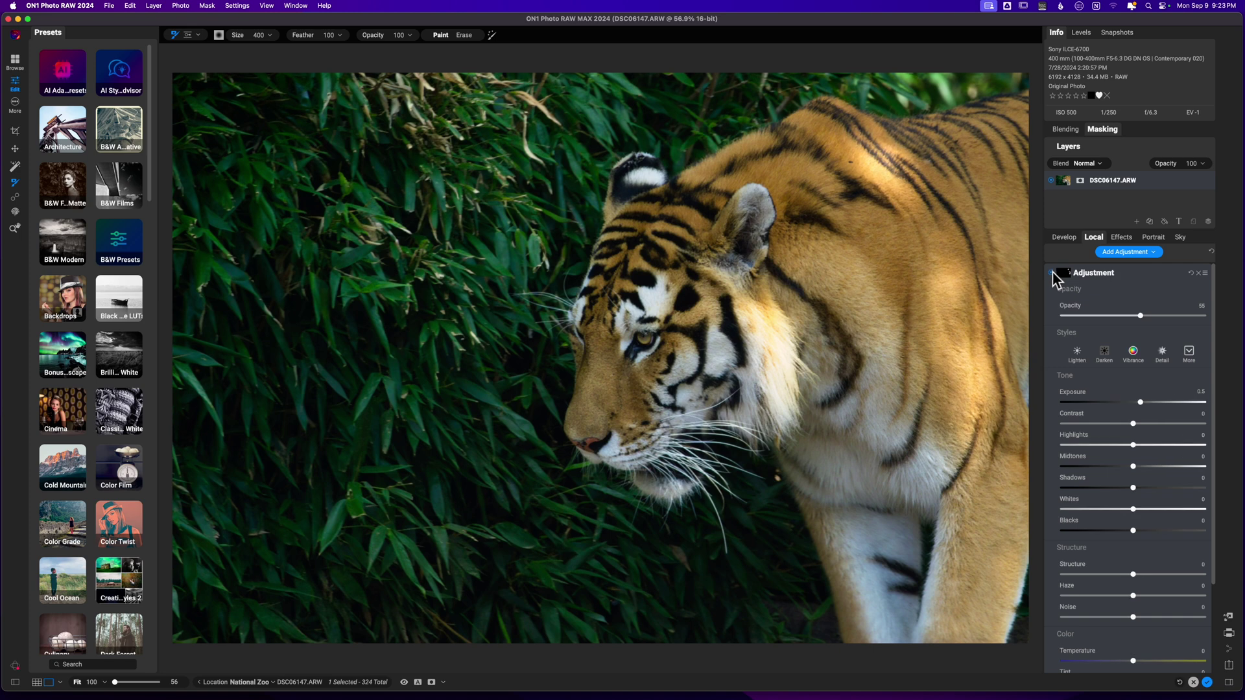
Step: Reset the new adjustment's Exposure to 0 and switch the mask brush to Quick Mask AI
click(1119, 272)
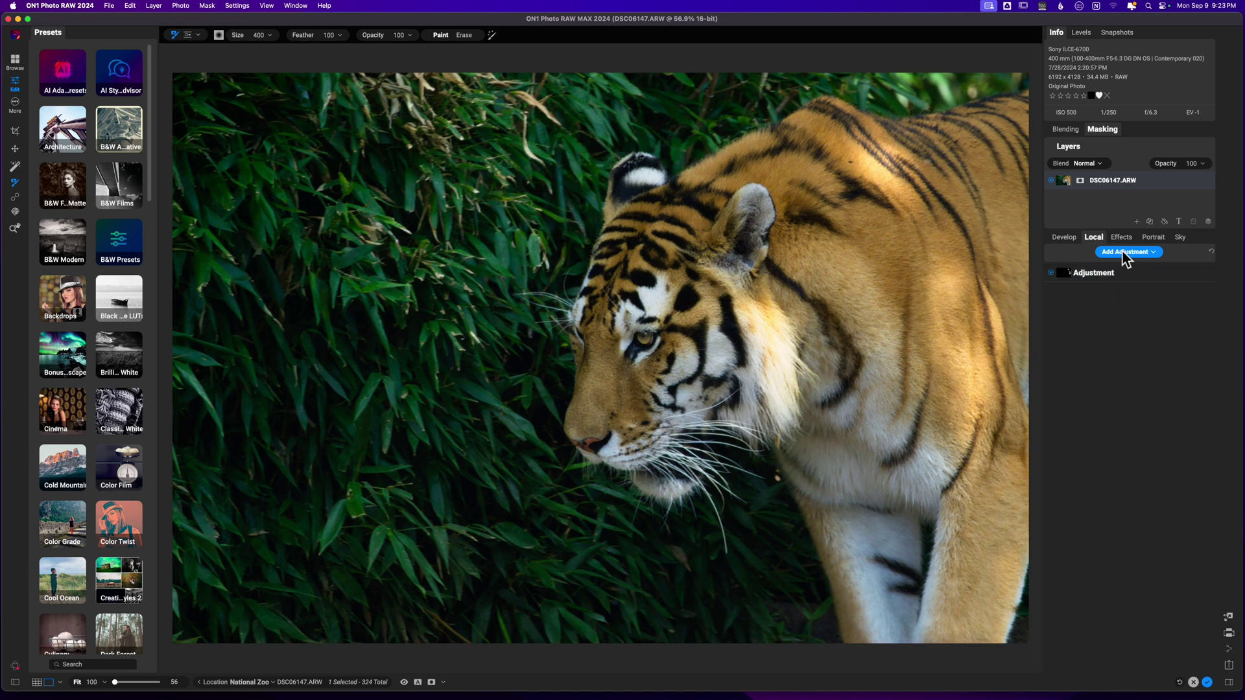
click(1124, 271)
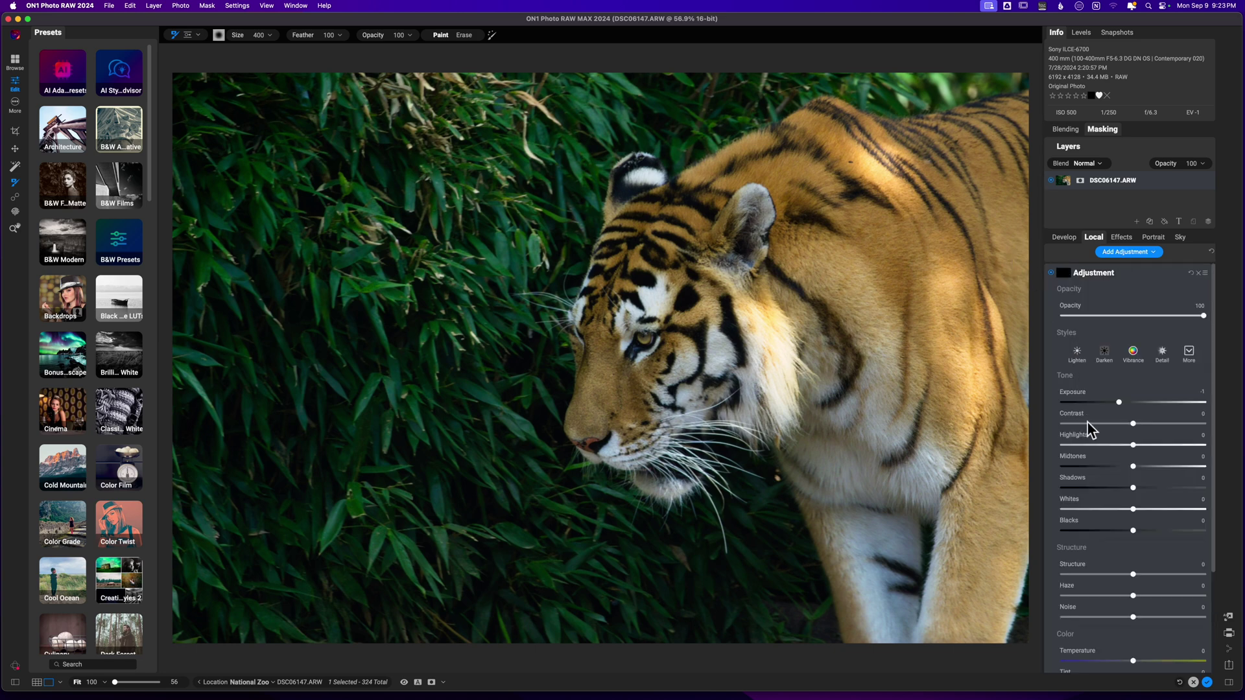
double_click(1079, 390)
click(198, 38)
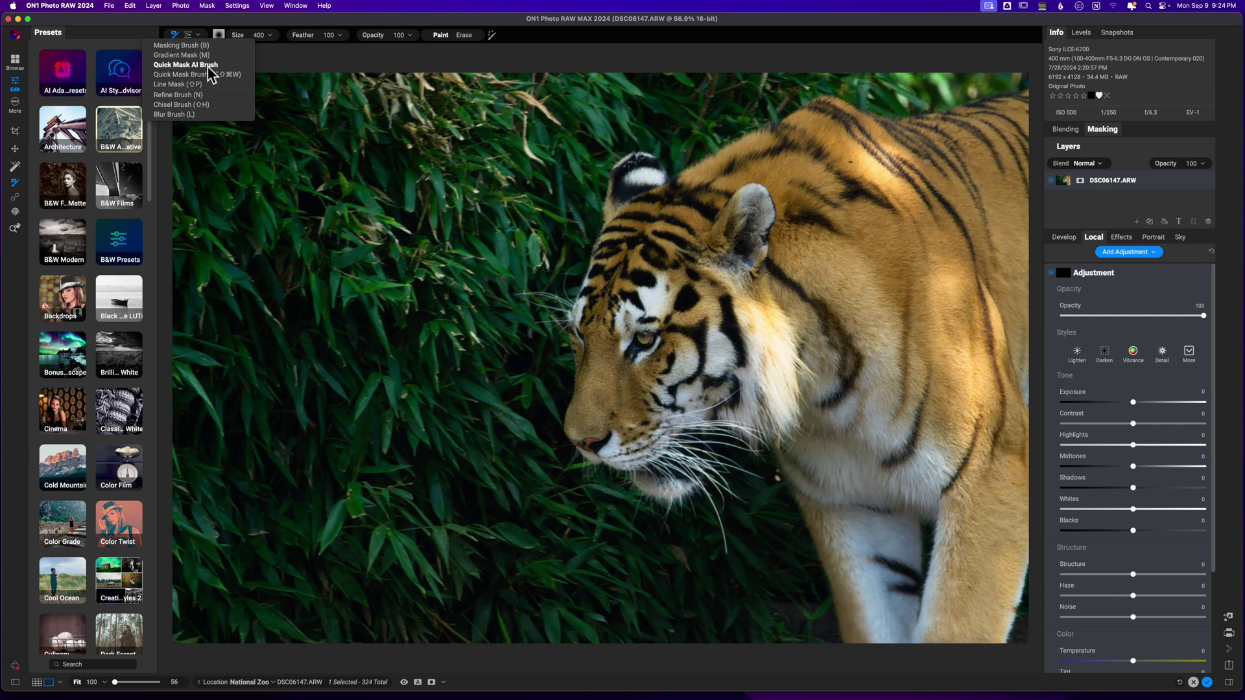
click(206, 66)
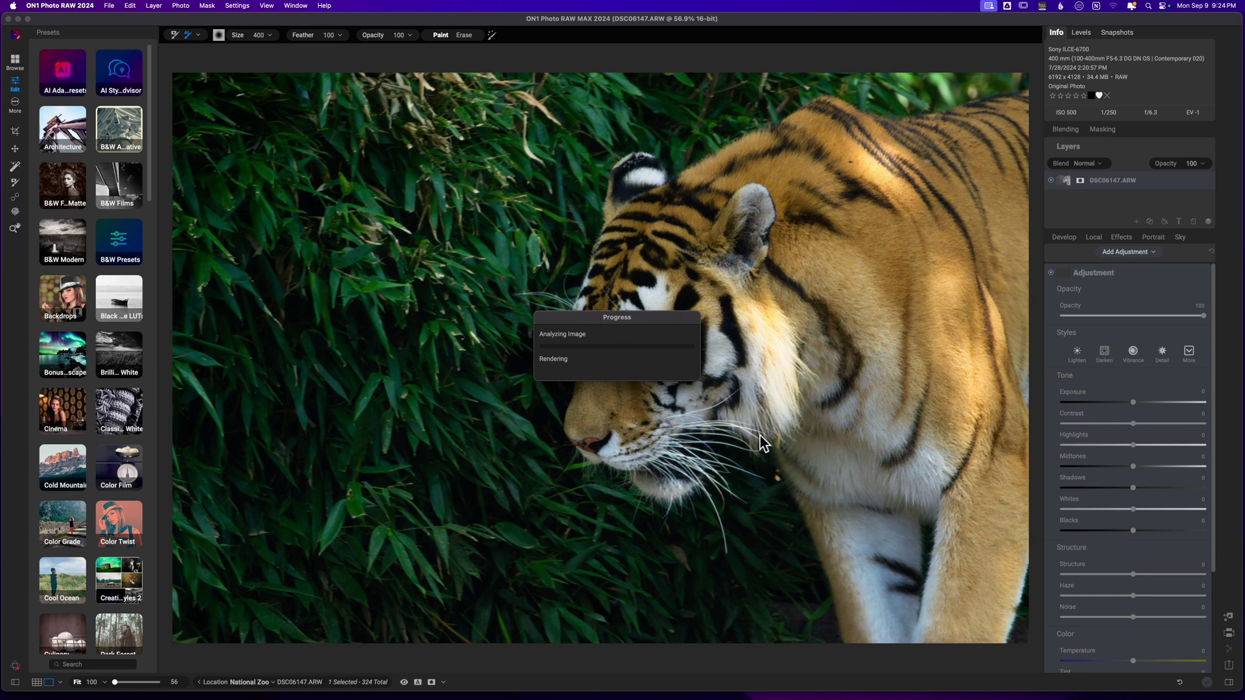
drag(652, 325, 475, 179)
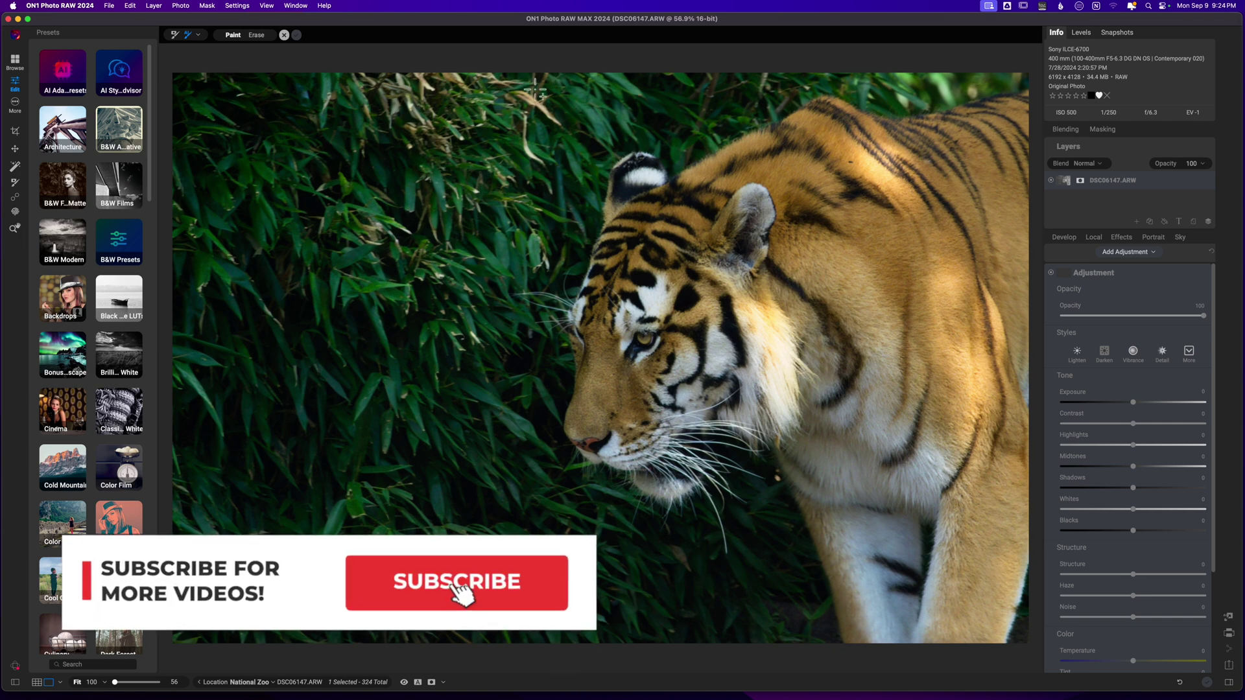
Step: Box the tiger with Quick Mask AI and accept the selection as the mask
drag(530, 82, 1035, 638)
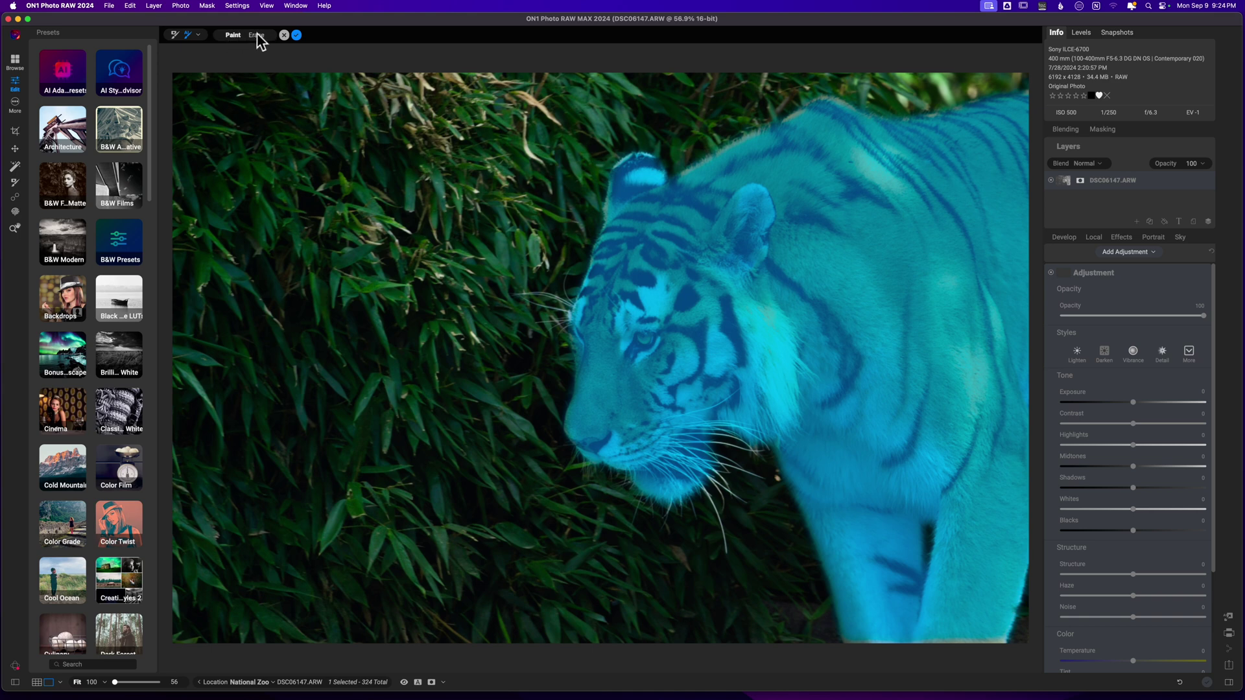
click(296, 35)
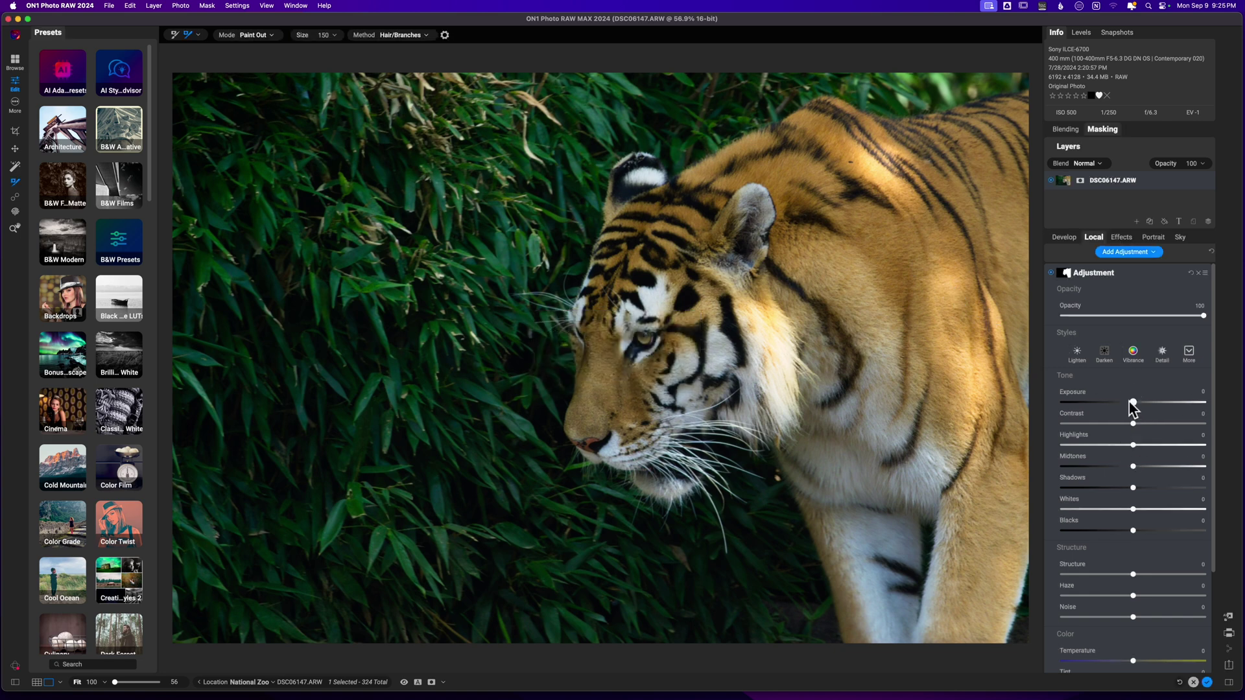
Step: Set the tiger adjustment to Shadows 17, Contrast 36 and Exposure around 0.35
click(1134, 492)
drag(1134, 491, 1146, 491)
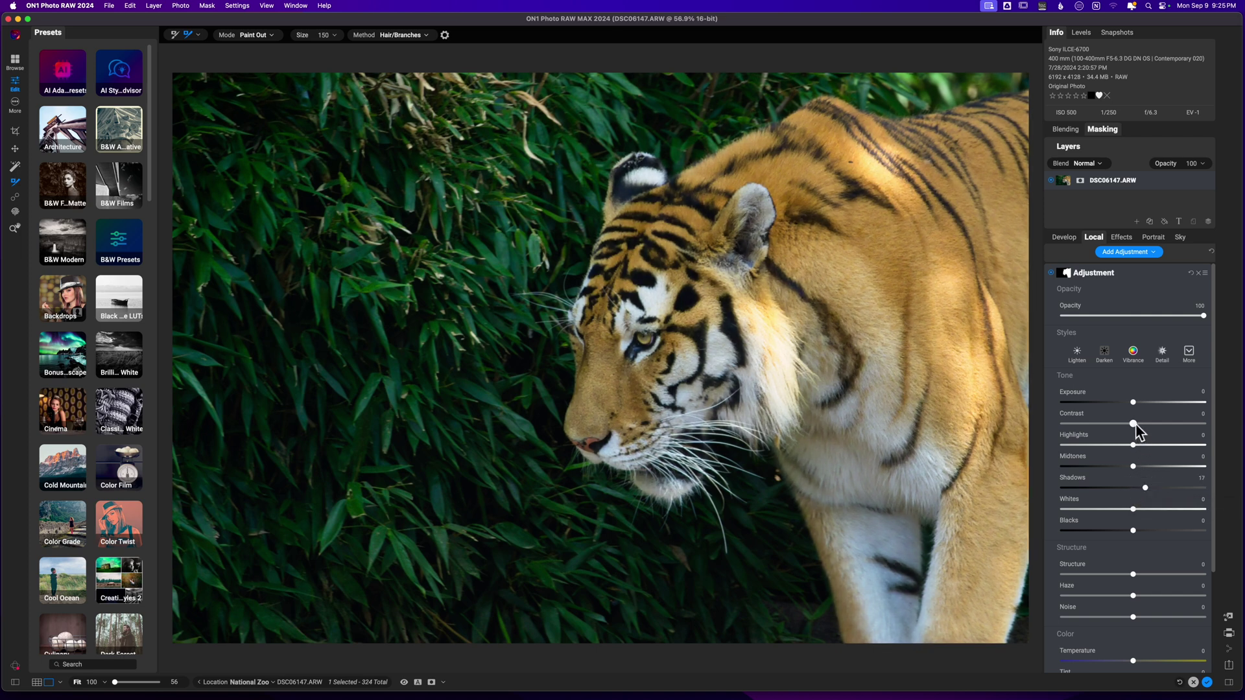
drag(1135, 425, 1159, 426)
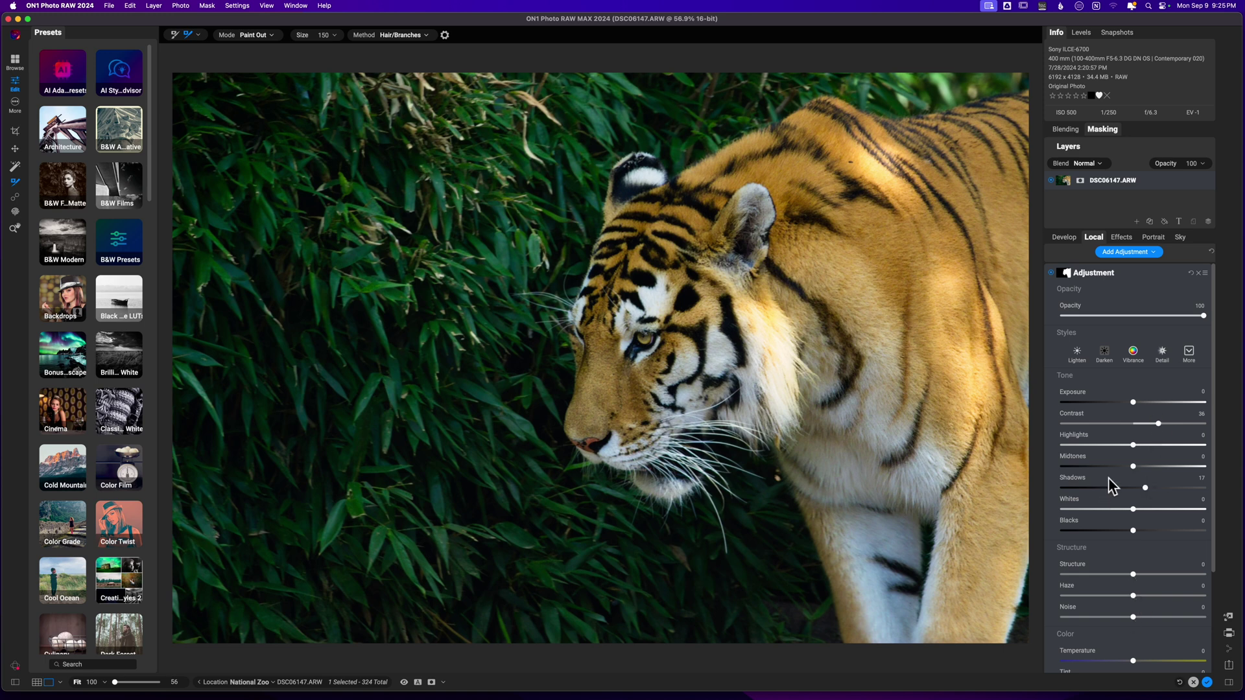
drag(1133, 403, 1138, 402)
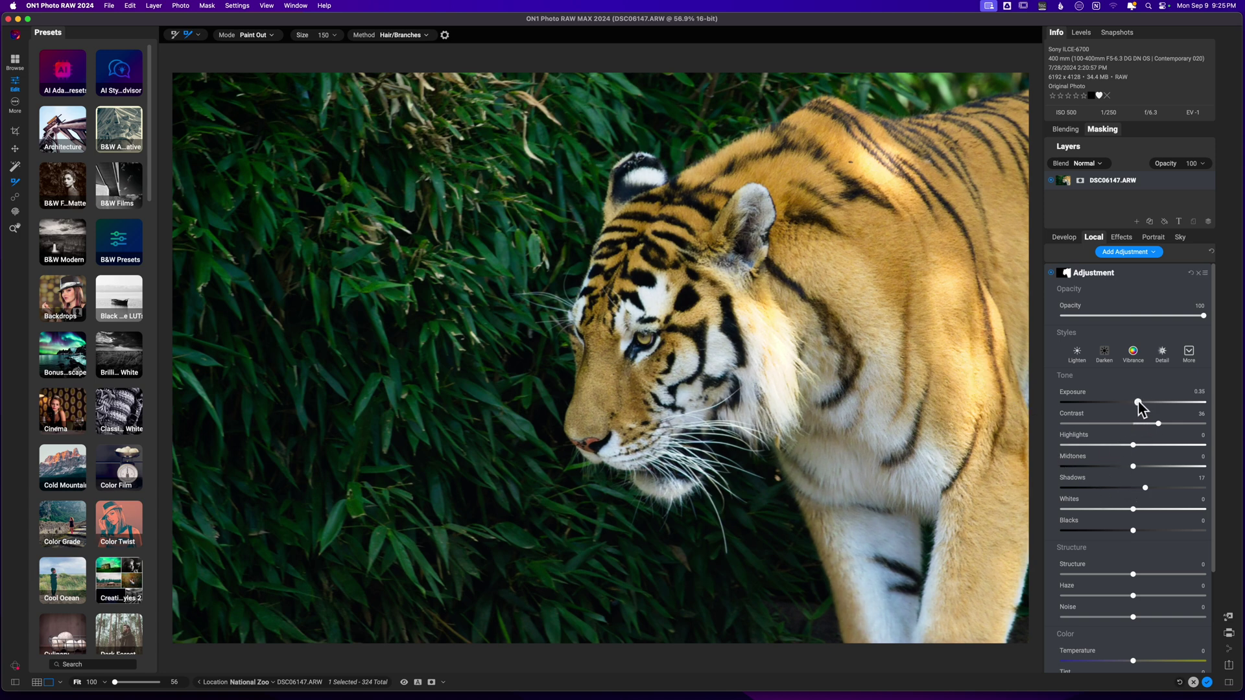
drag(1140, 403, 1137, 403)
Step: Limit the tiger adjustment's colour range to Midtones, after trying Shadows at Range 56
click(1066, 129)
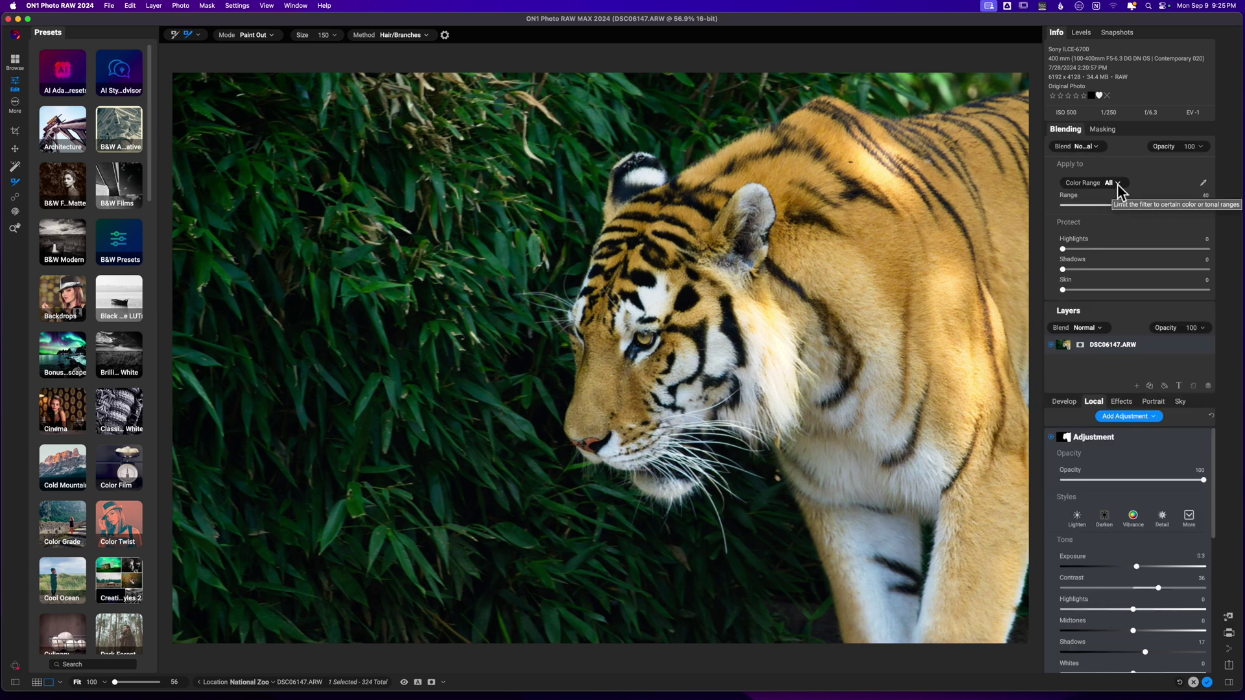
click(1117, 184)
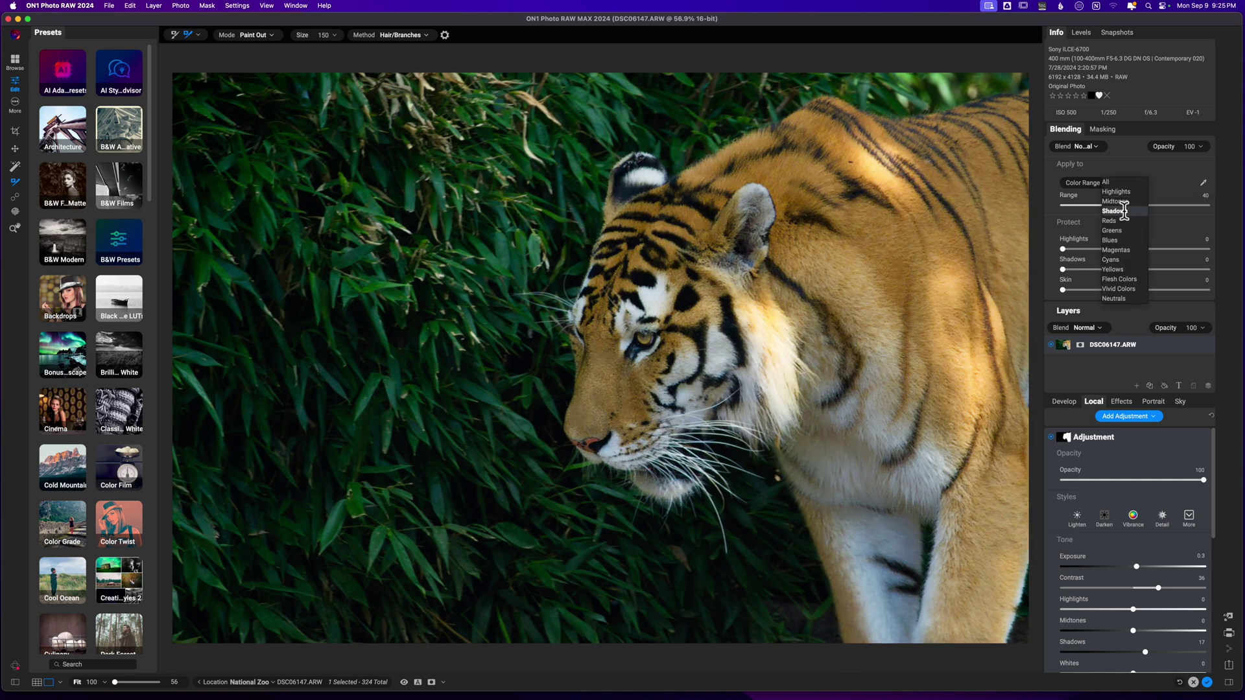
click(1117, 210)
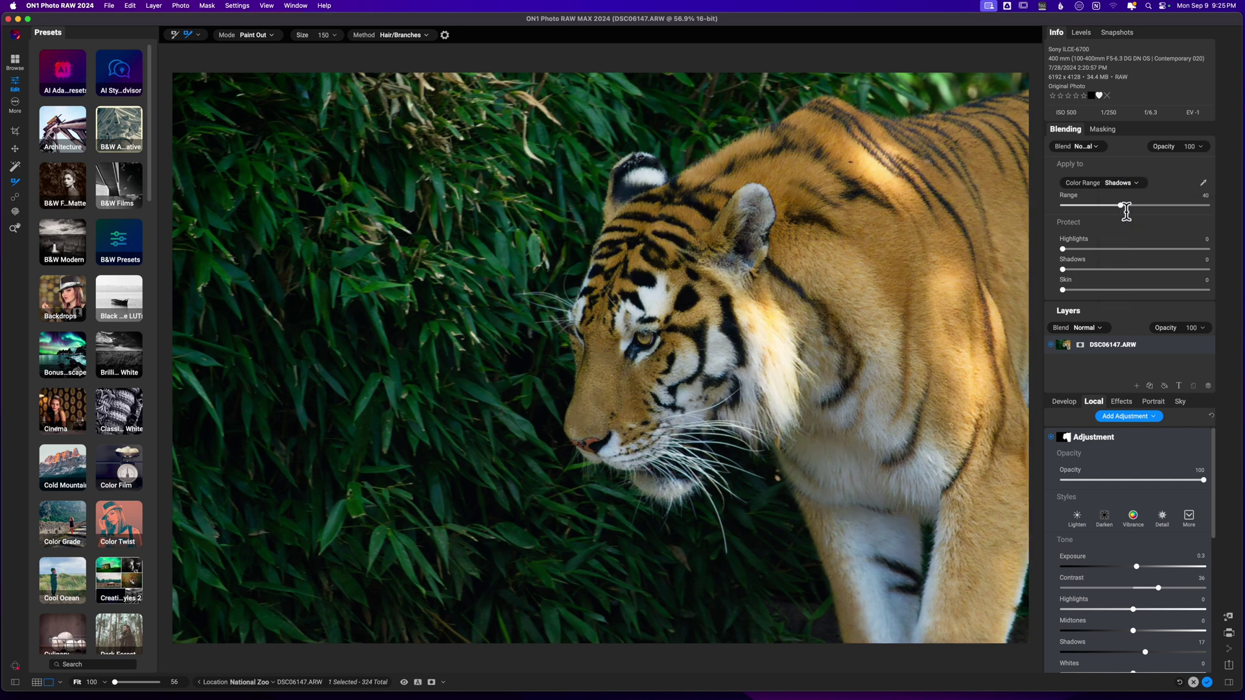
drag(1122, 205, 1158, 215)
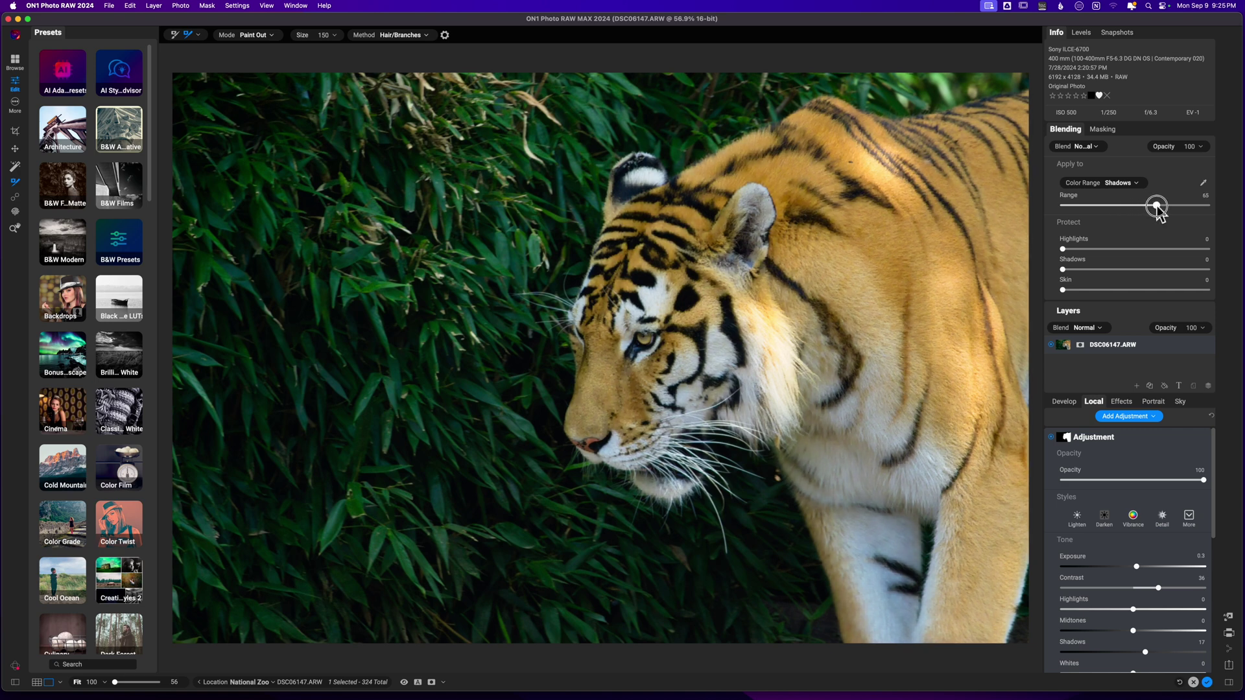
drag(1158, 207, 1145, 209)
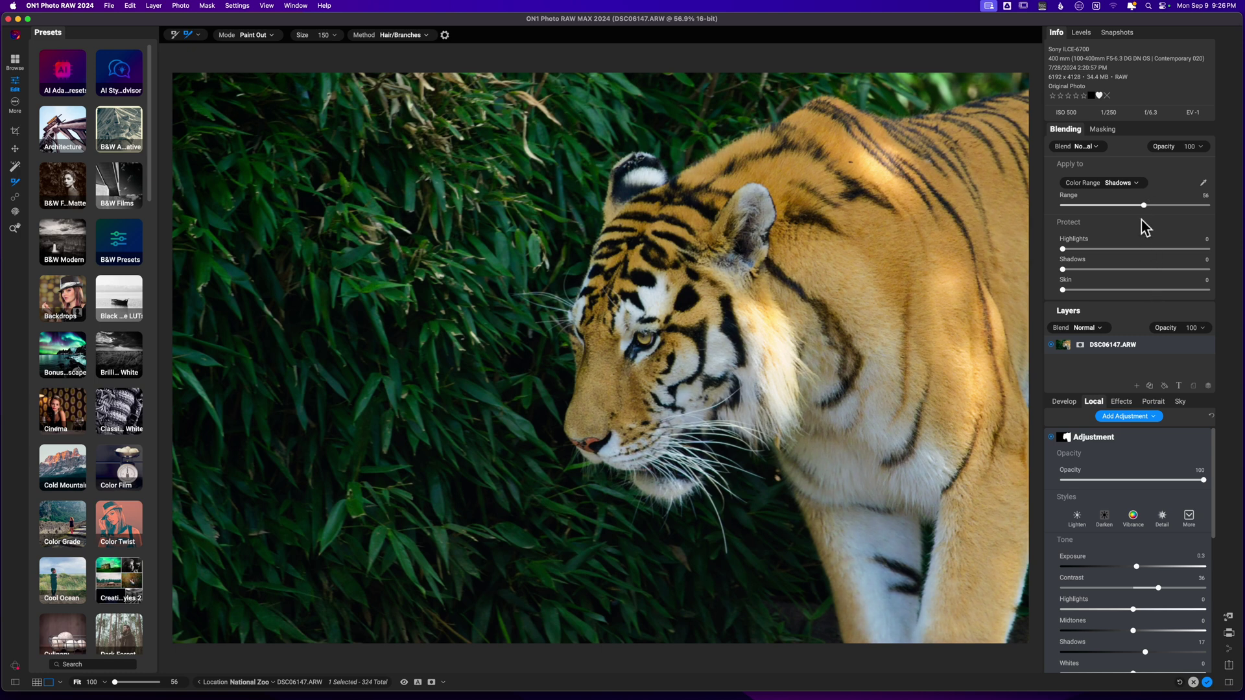
click(1137, 186)
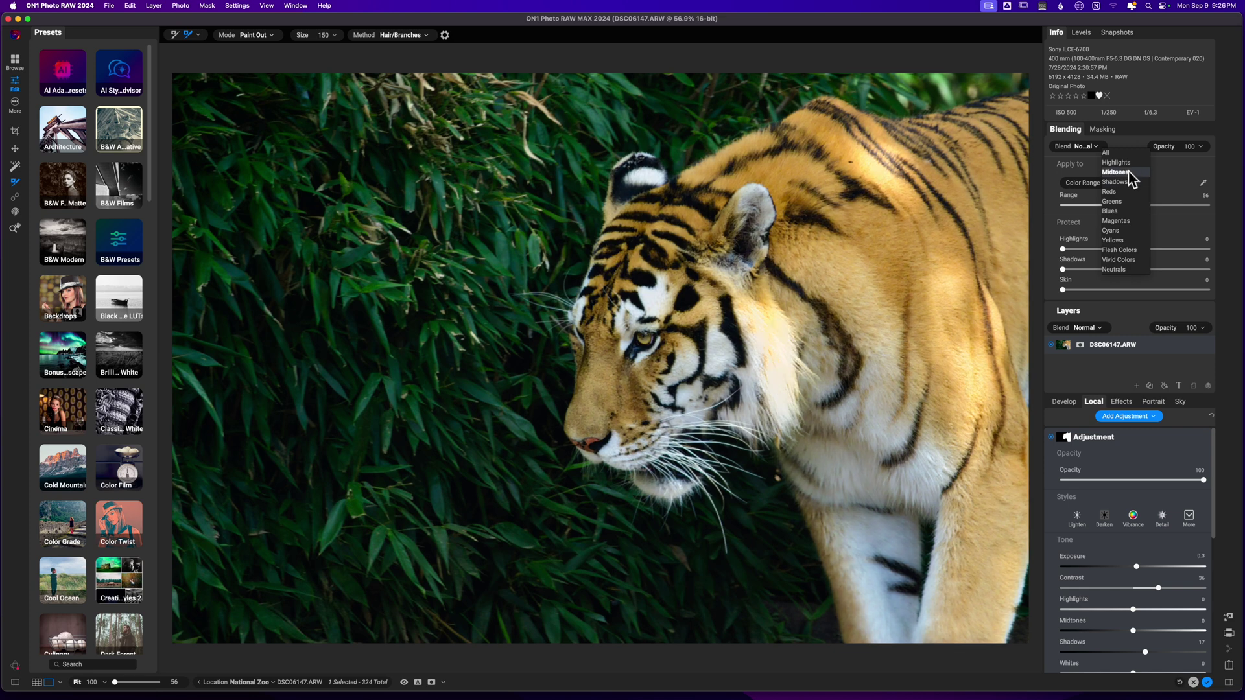
click(1128, 173)
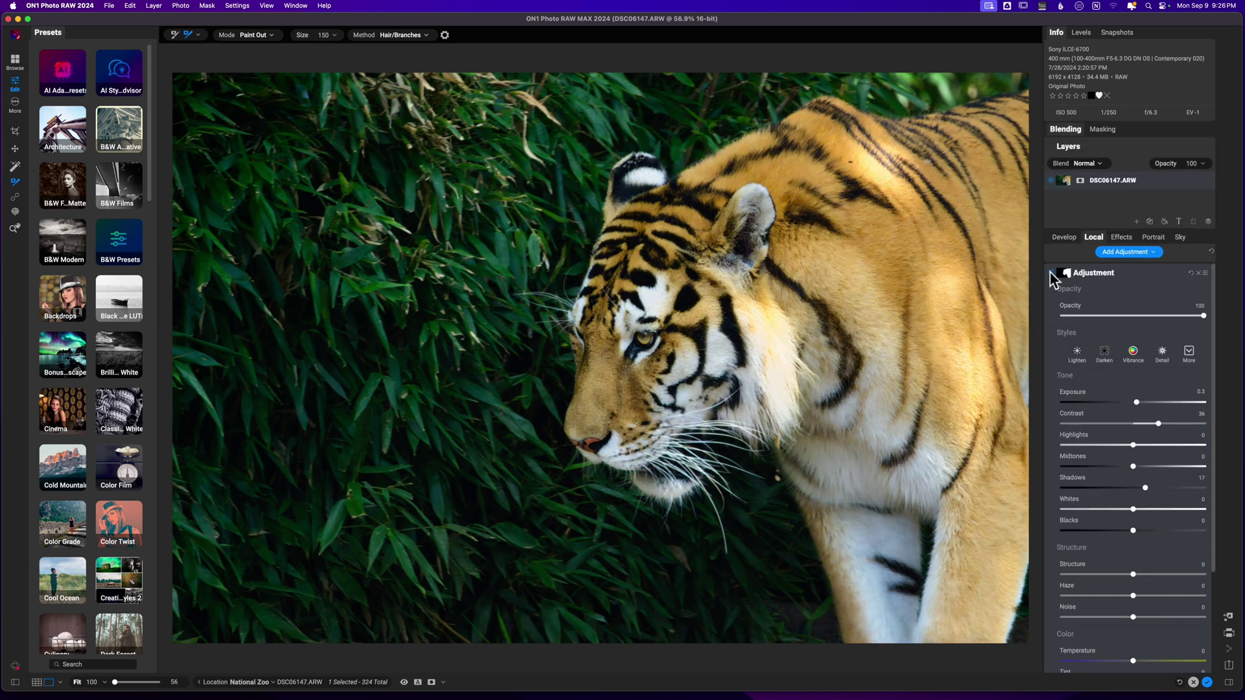
Step: Lower the tiger adjustment's opacity to 43, toggling it off and on to compare
click(1051, 273)
click(1051, 273)
drag(1204, 316, 1123, 318)
click(1050, 273)
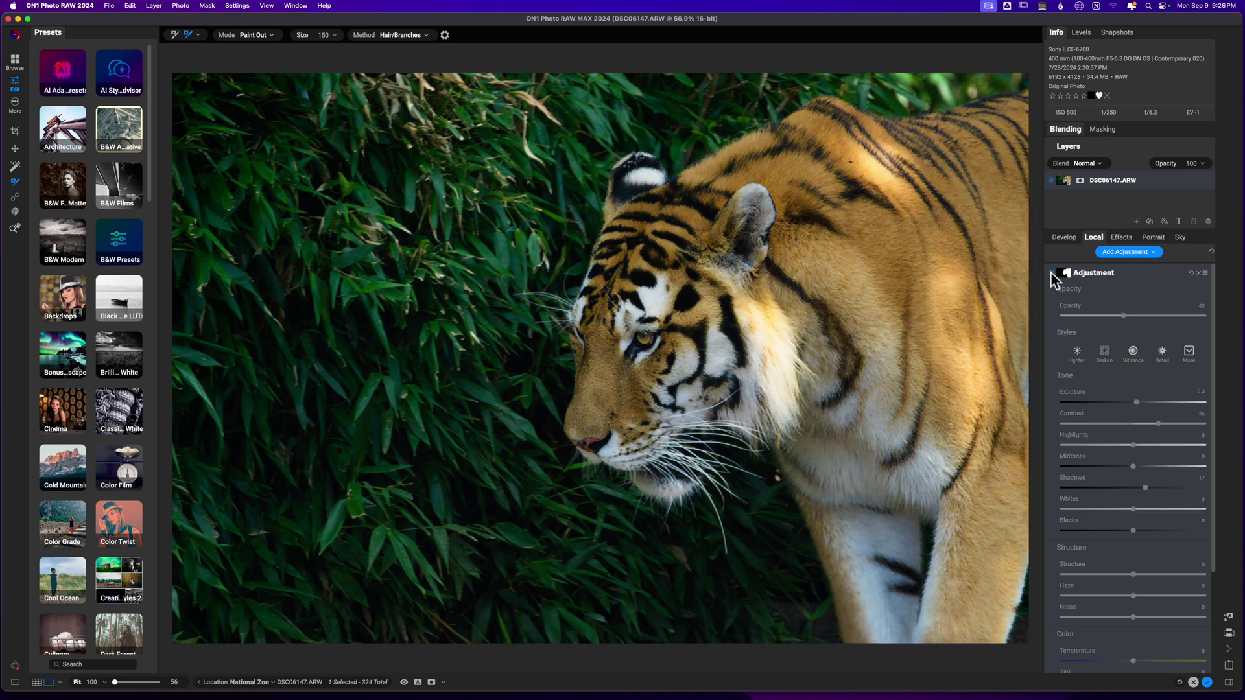
click(1050, 273)
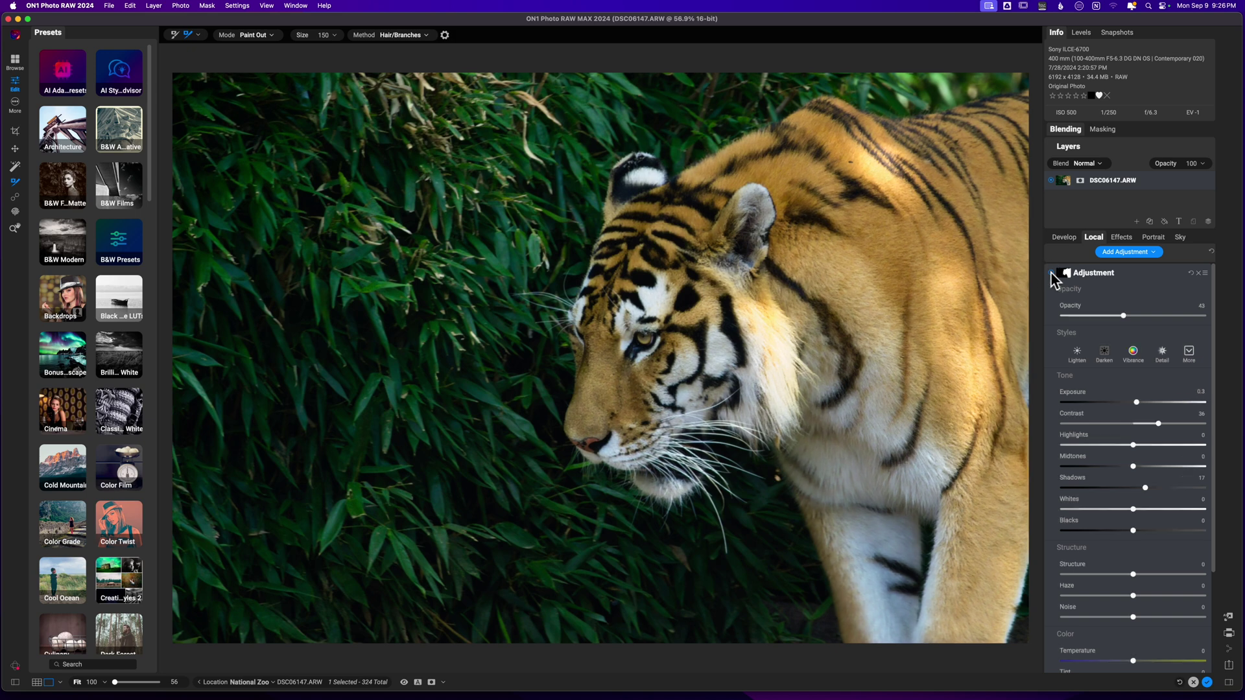
click(1051, 273)
click(1051, 273)
Step: Add a new local adjustment and paint it over the tiger's face from eye to muzzle
click(1134, 253)
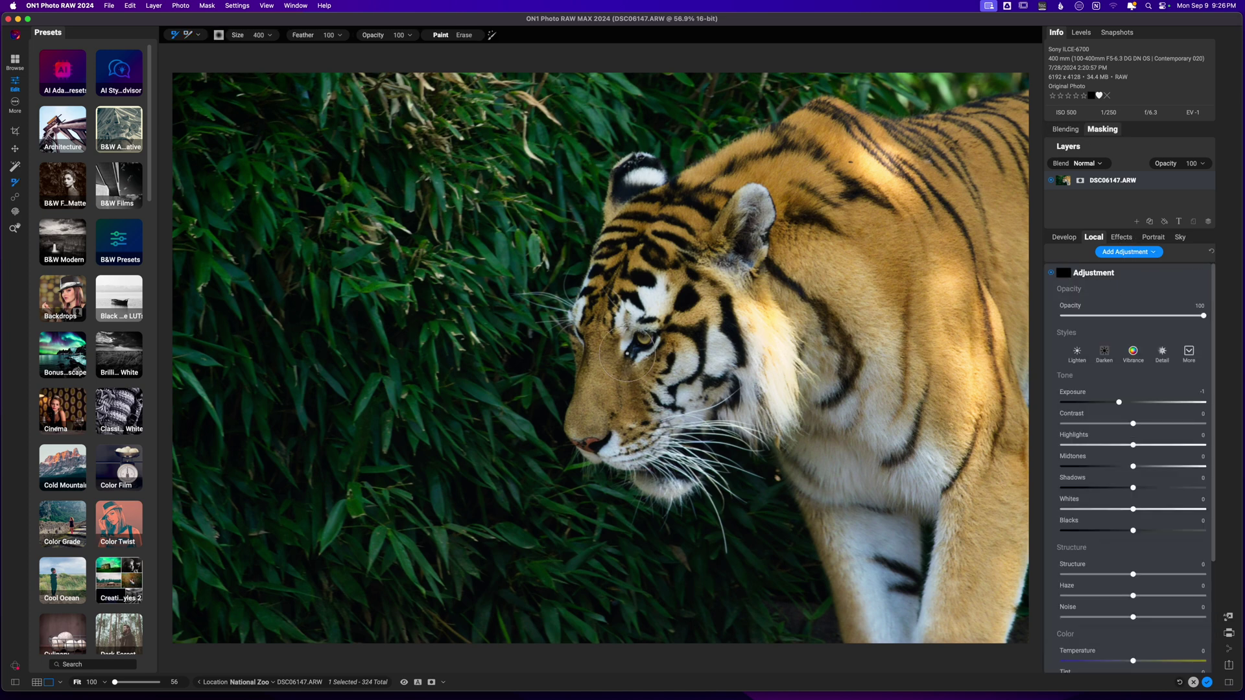
key(bracketright)
key(bracketleft)
key(bracketleft)
key(bracketleft)
key(bracketleft)
mouse_move(607, 348)
mouse_down()
mouse_move(598, 363)
mouse_move(616, 404)
mouse_move(589, 383)
mouse_move(584, 420)
mouse_move(684, 363)
mouse_move(620, 434)
mouse_up()
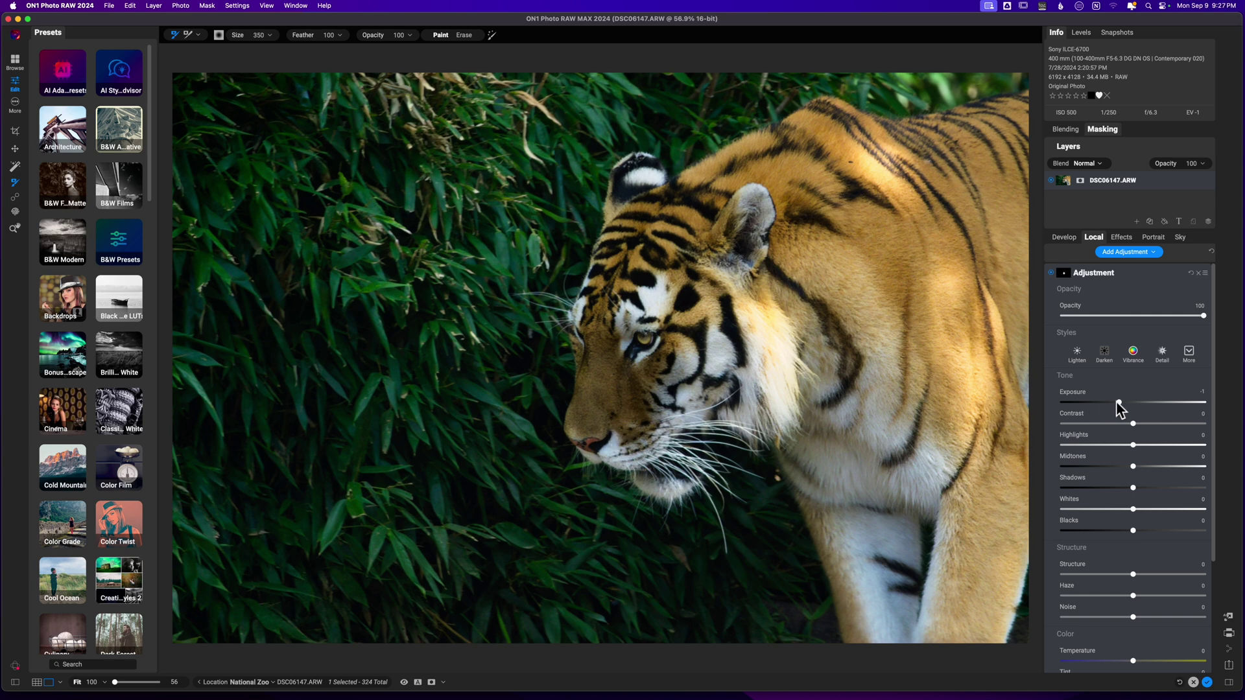
Step: Set the face adjustment to Exposure 0.6, Opacity 62 and Shadows 23
drag(1117, 402, 1143, 404)
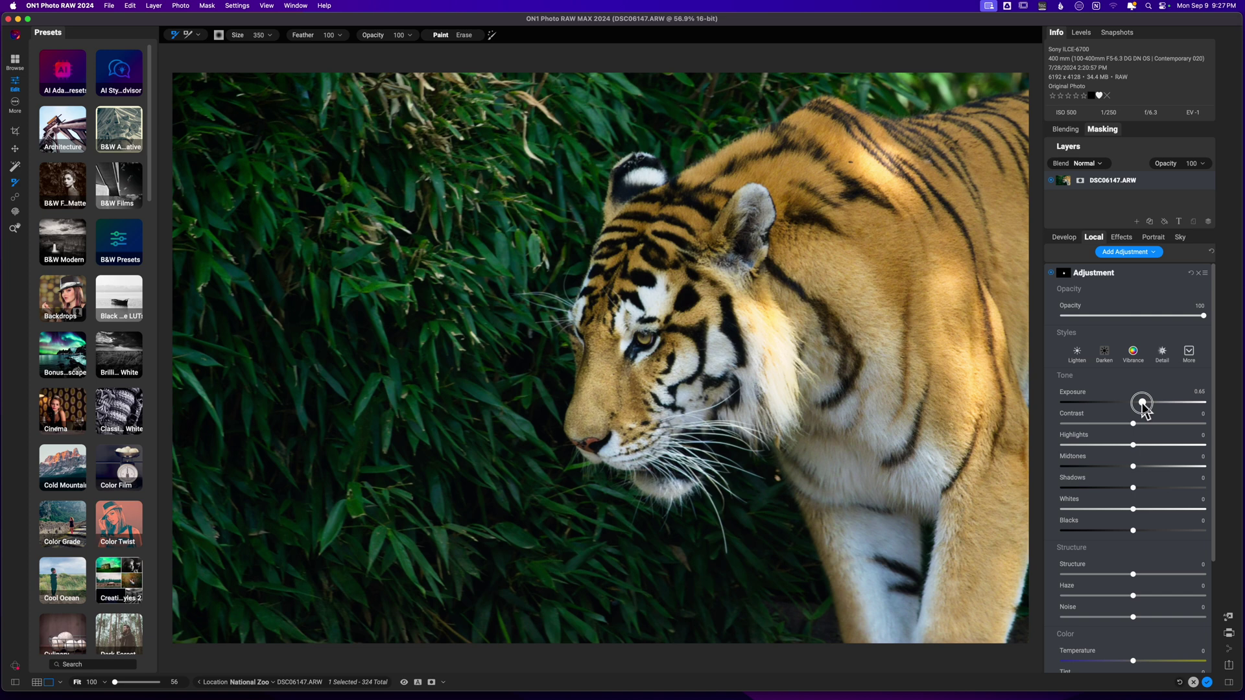
drag(1144, 403, 1144, 404)
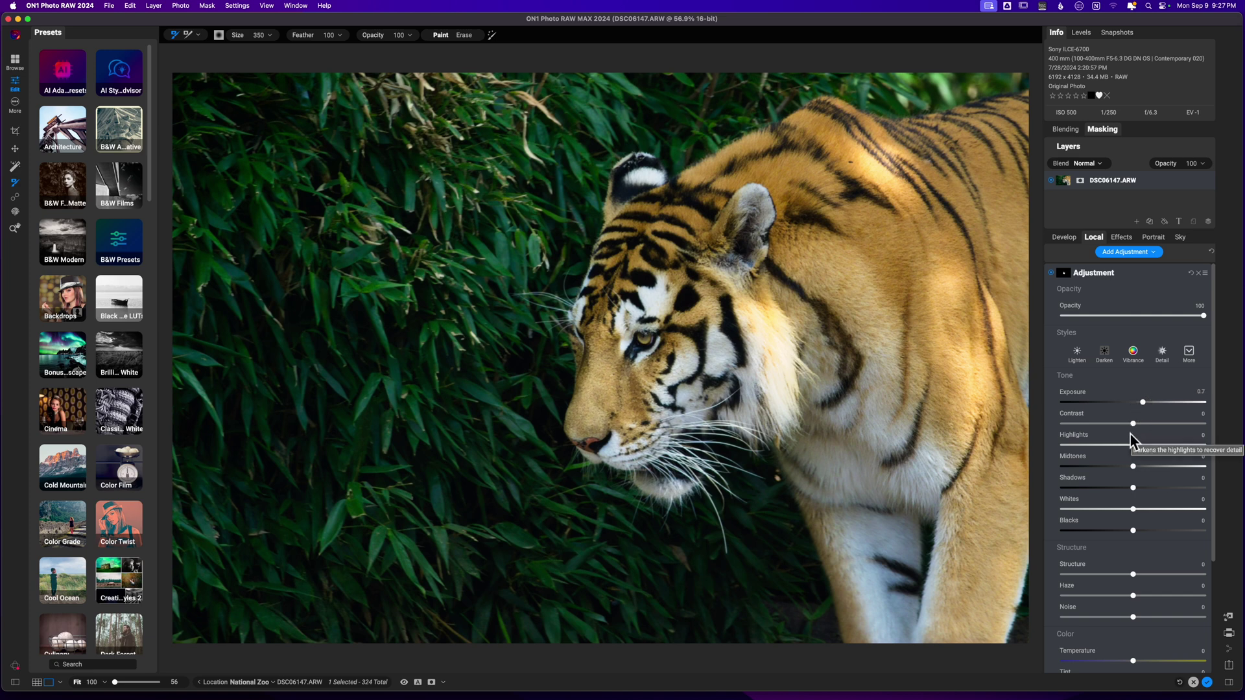
drag(1203, 319, 1152, 326)
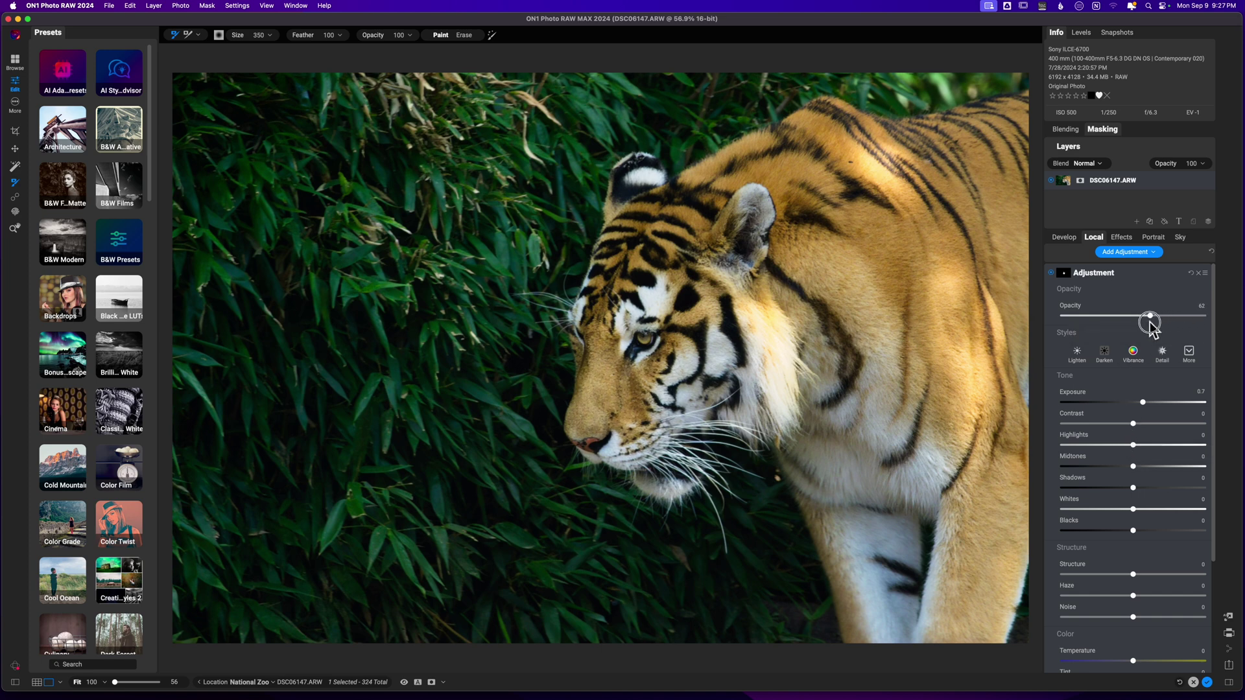
click(1051, 273)
click(1052, 273)
drag(1143, 402, 1140, 402)
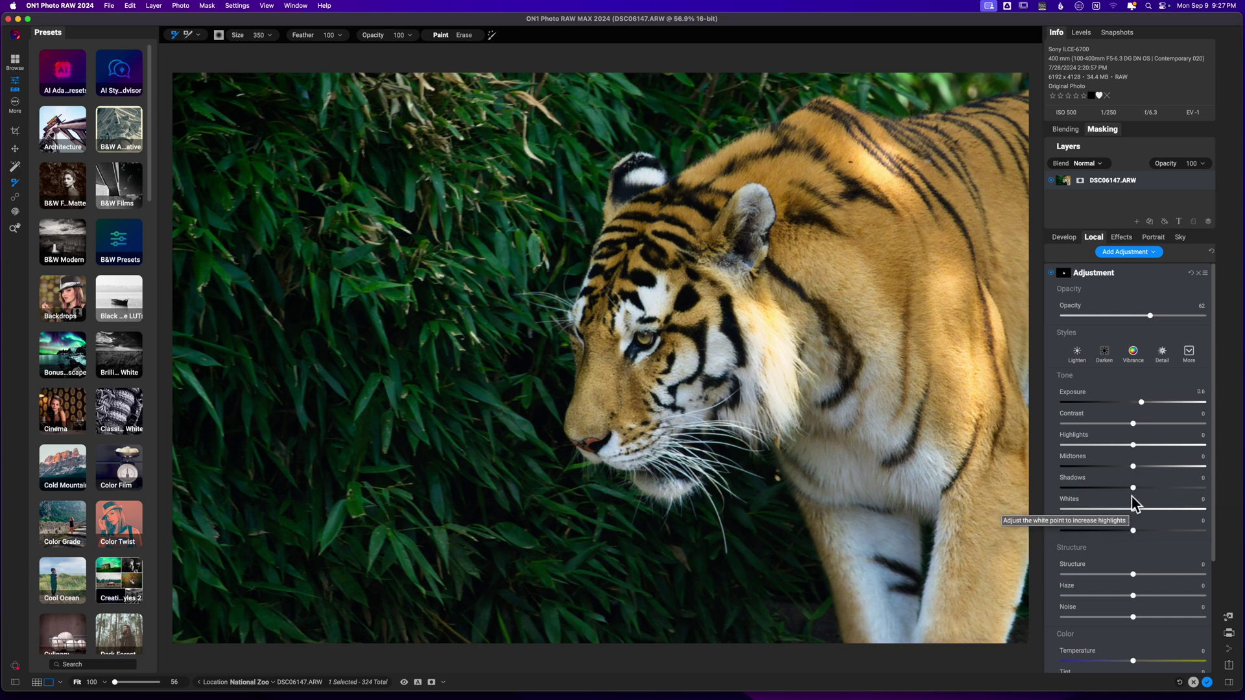
drag(1133, 488, 1150, 491)
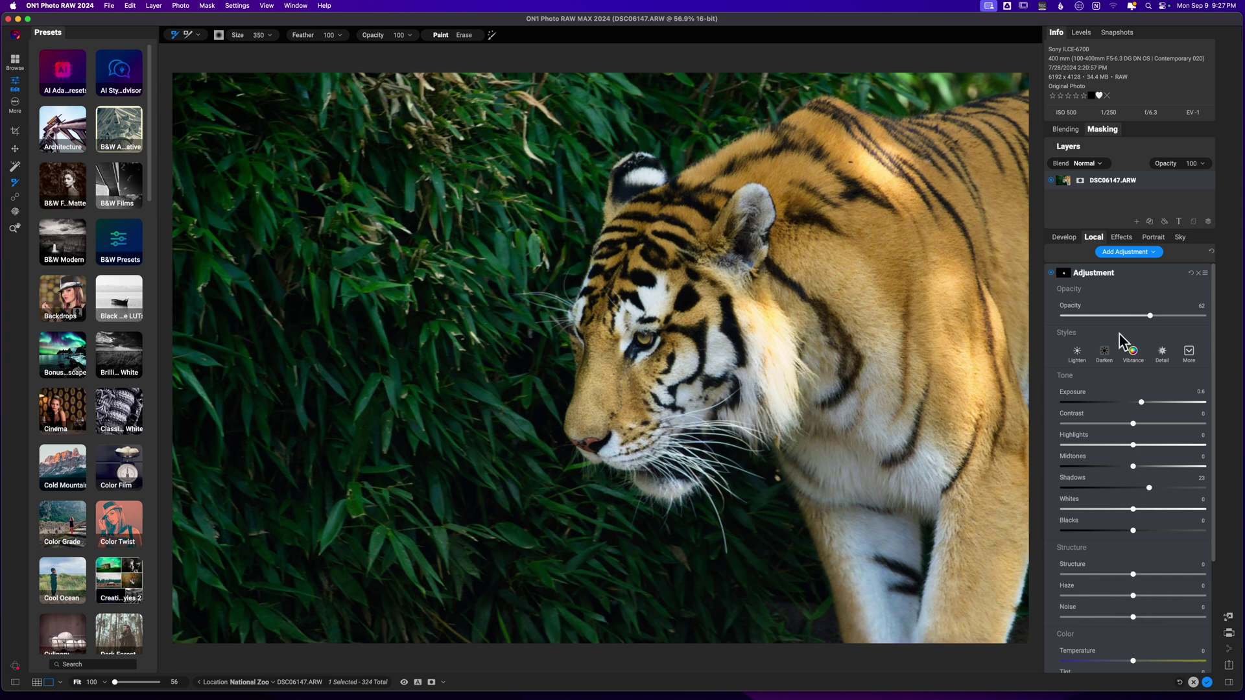
click(1139, 273)
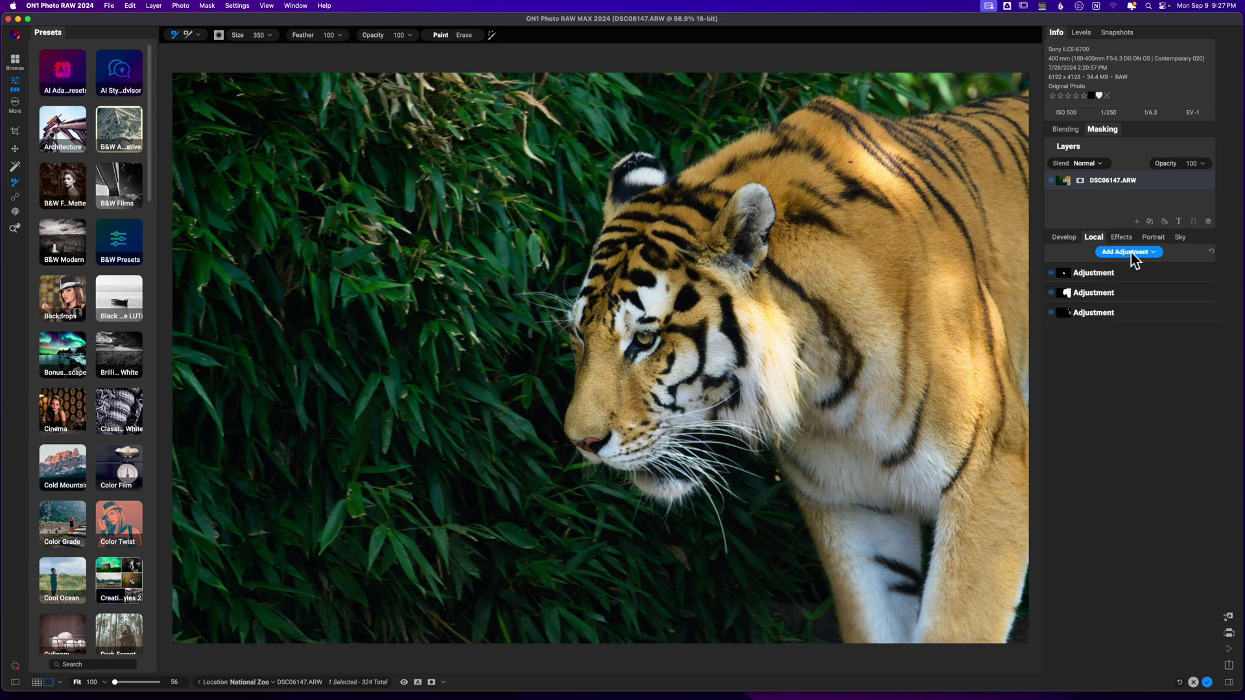
Step: Add a local adjustment with the FWP - Animal Eye Brush preset and paint it over the tiger's eye, erasing the excess
click(1132, 253)
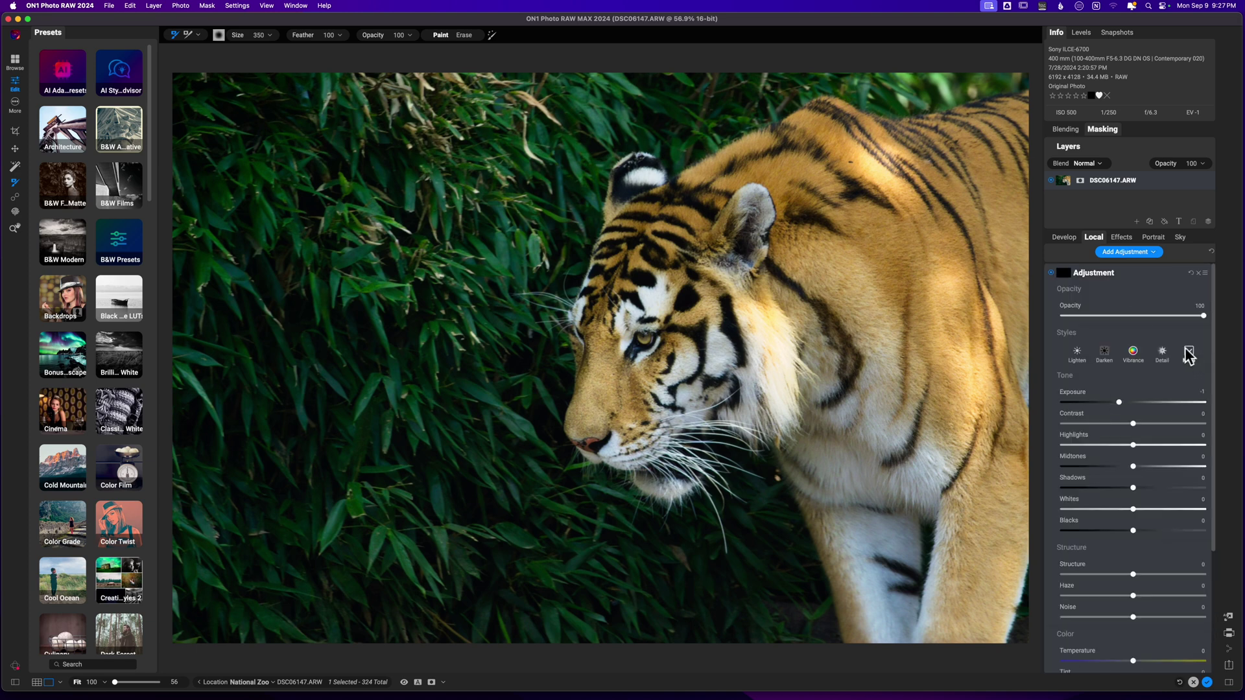
click(1189, 352)
click(1164, 433)
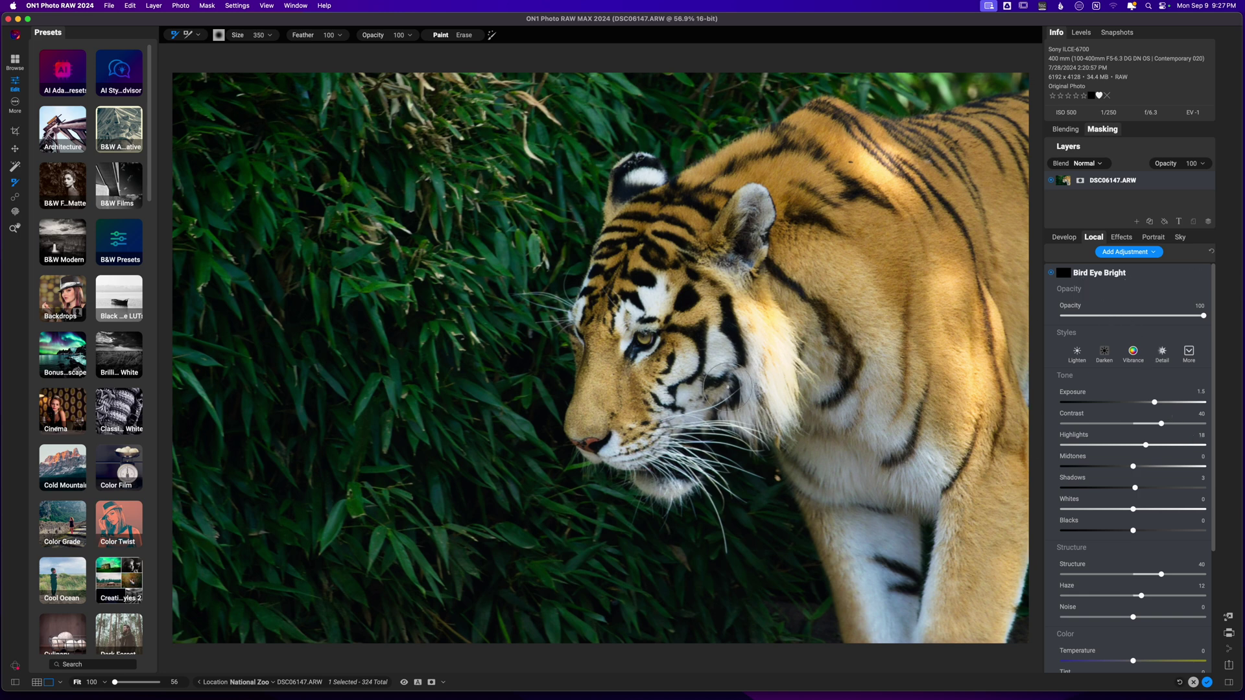
key(bracketleft)
key(bracketleft)
key(bracketleft)
key(bracketleft)
key(bracketleft)
key(bracketleft)
key(bracketleft)
key(bracketleft)
key(bracketleft)
drag(642, 338, 644, 342)
key(alt)
mouse_move(647, 327)
mouse_down()
mouse_move(633, 331)
mouse_move(646, 338)
mouse_up()
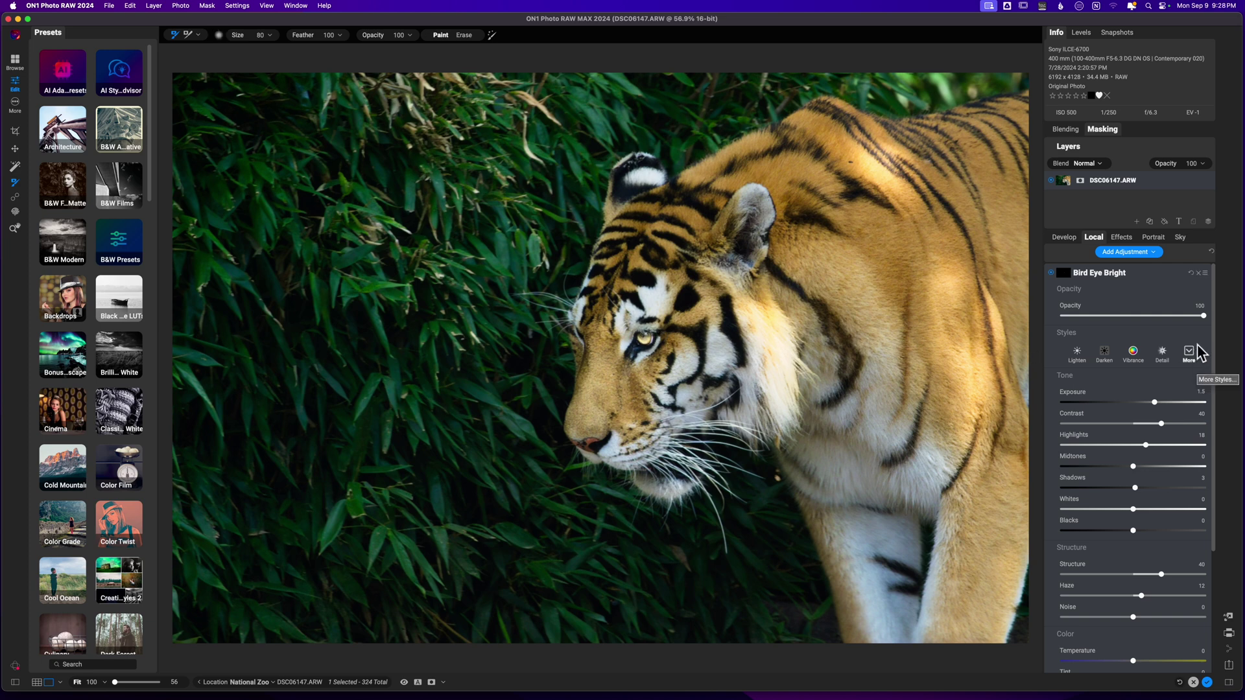
Step: Lower Bird Eye Bright's opacity to 47 and toggle its visibility to compare
drag(1202, 317, 1129, 317)
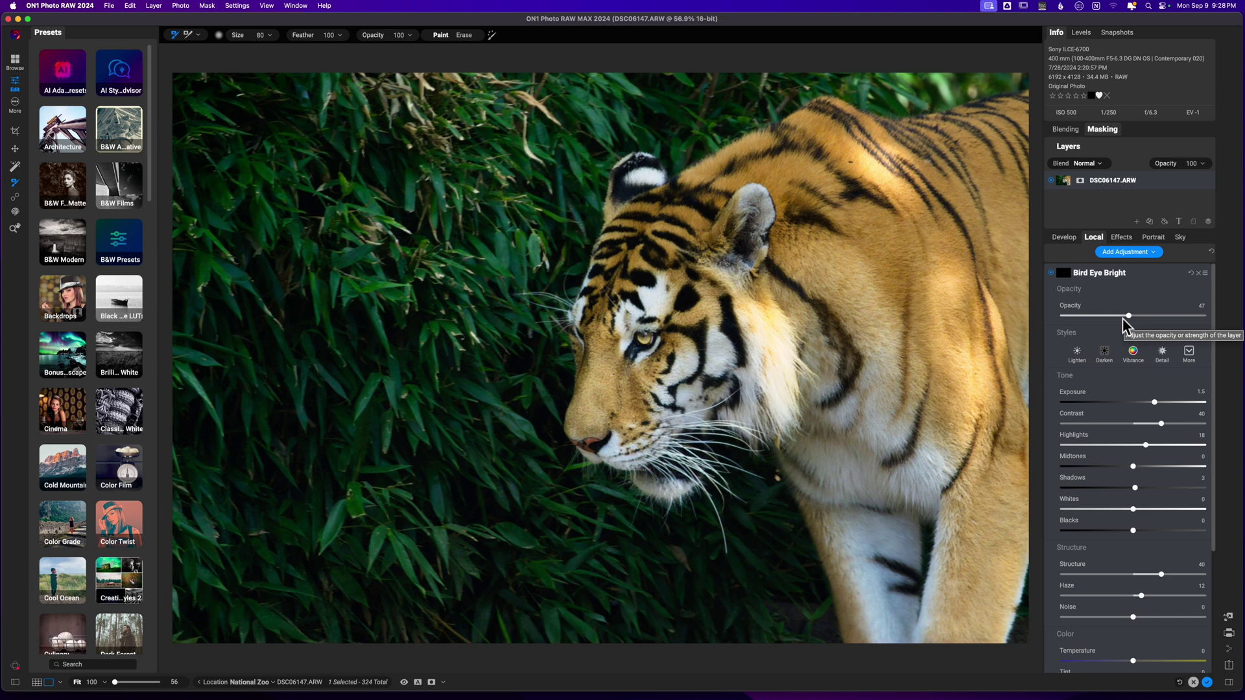
click(1051, 273)
click(1052, 274)
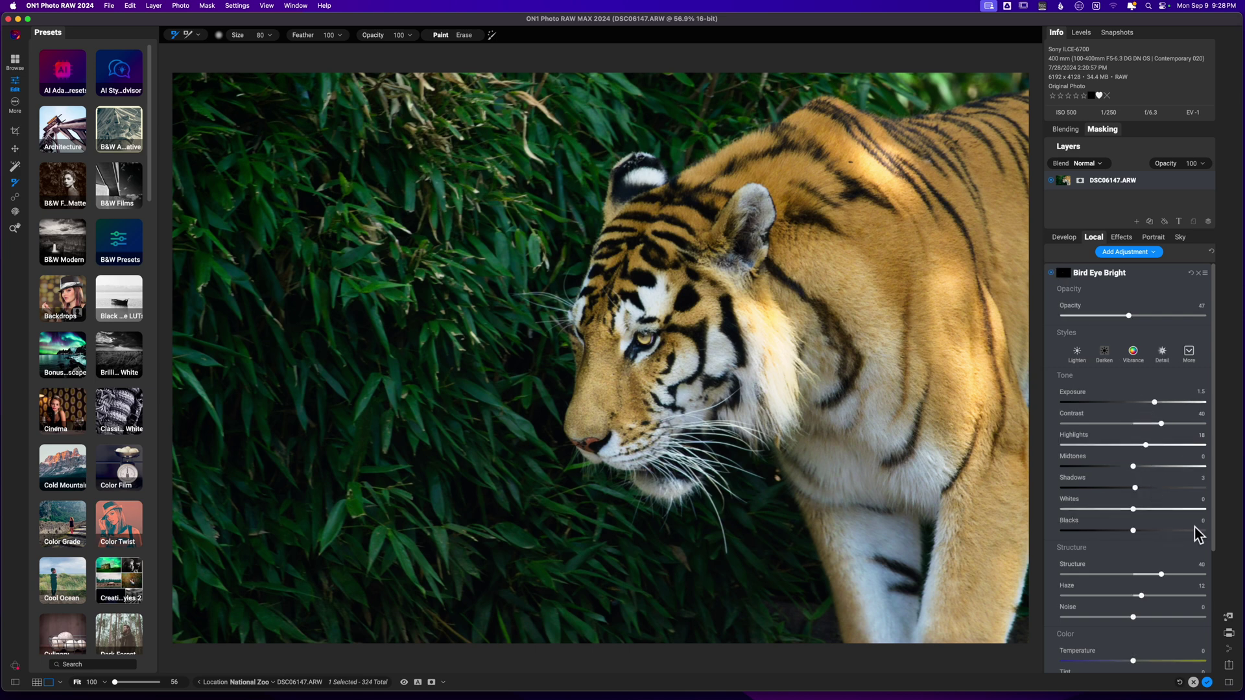
Step: Copy the tiger mask from the third local adjustment
click(1122, 275)
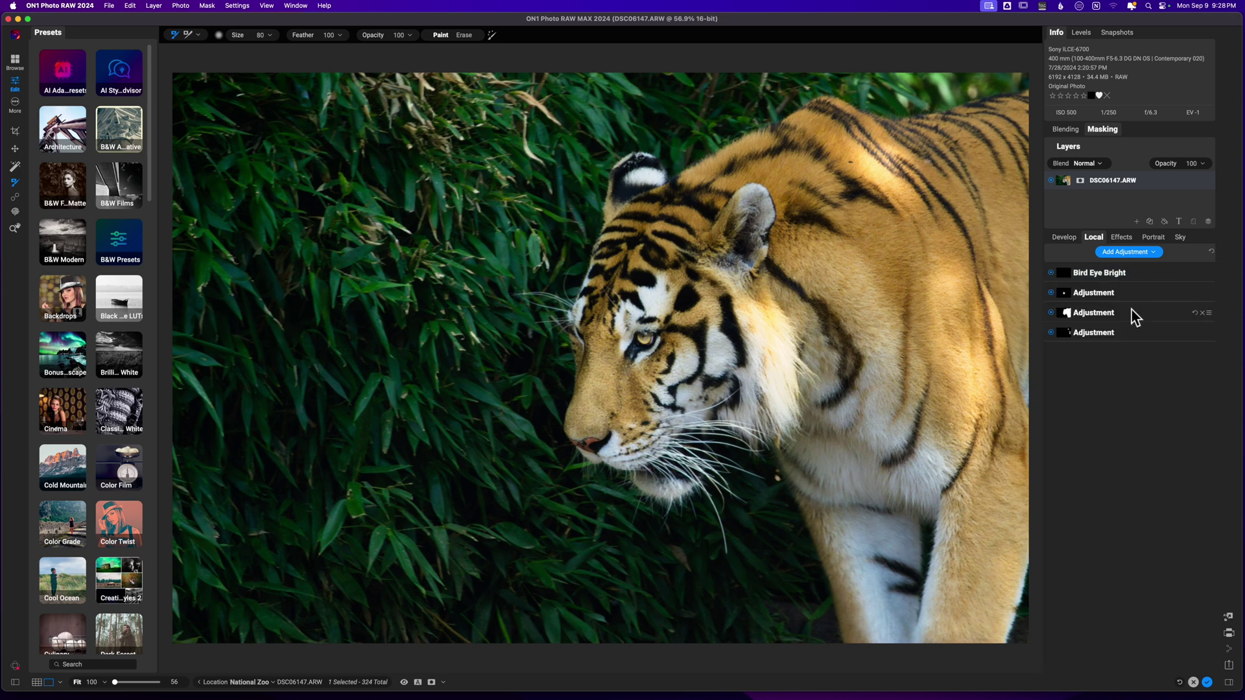
click(1065, 311)
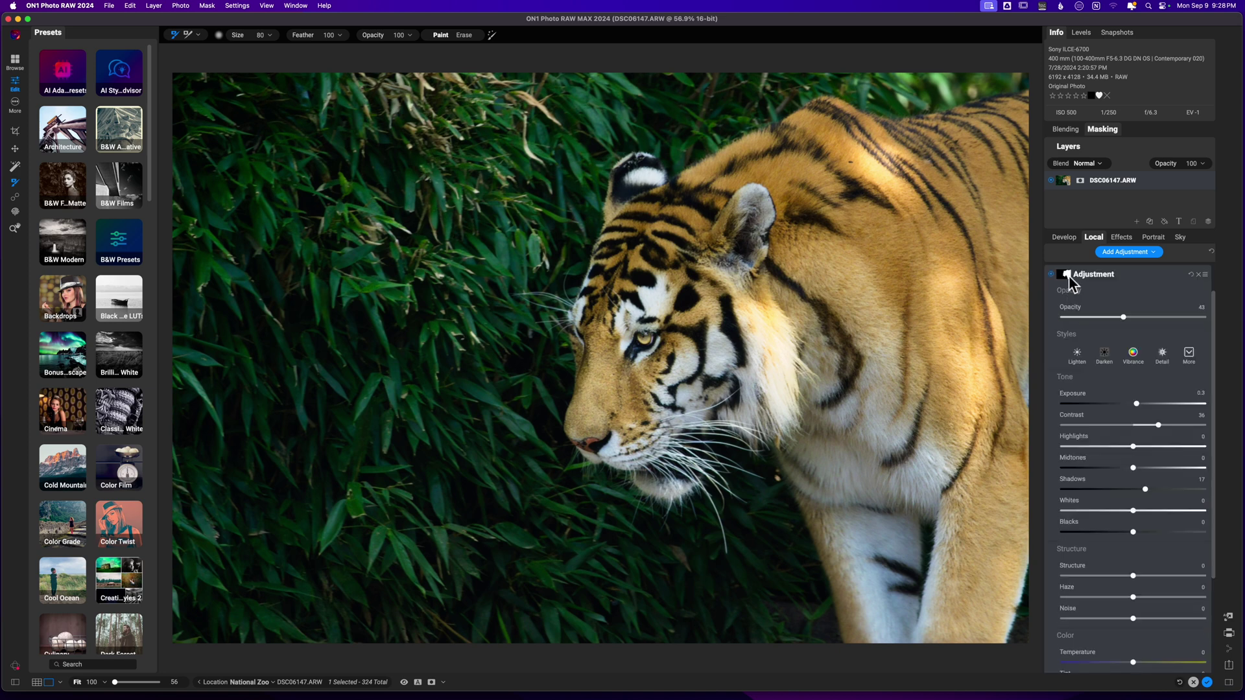
right_click(1069, 275)
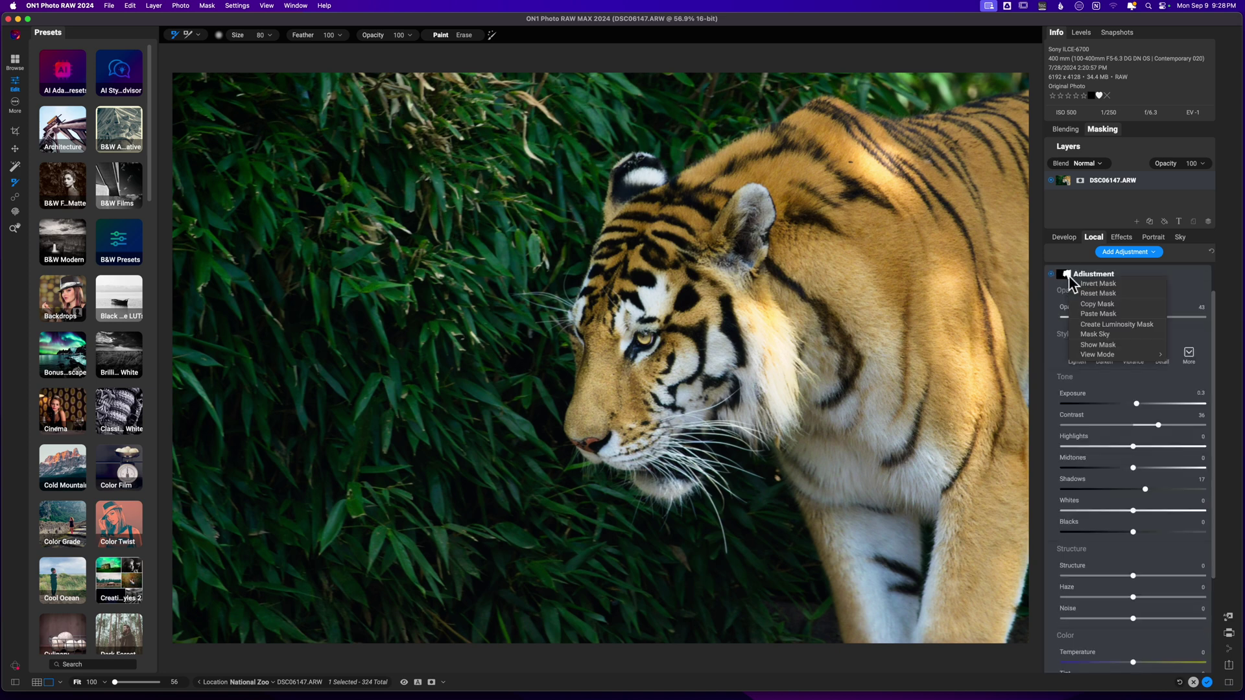
click(1113, 305)
Step: Add a Dynamic Contrast filter, paste the tiger mask onto it, and set opacity to 76
click(1129, 236)
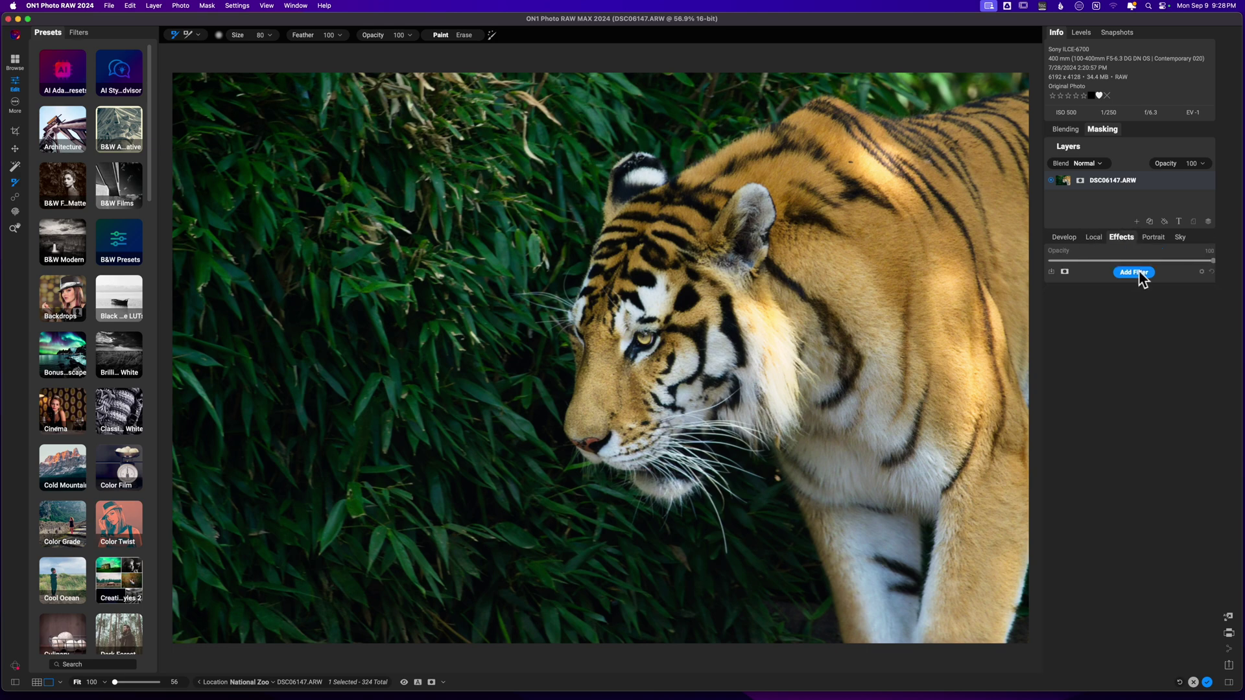
click(1140, 274)
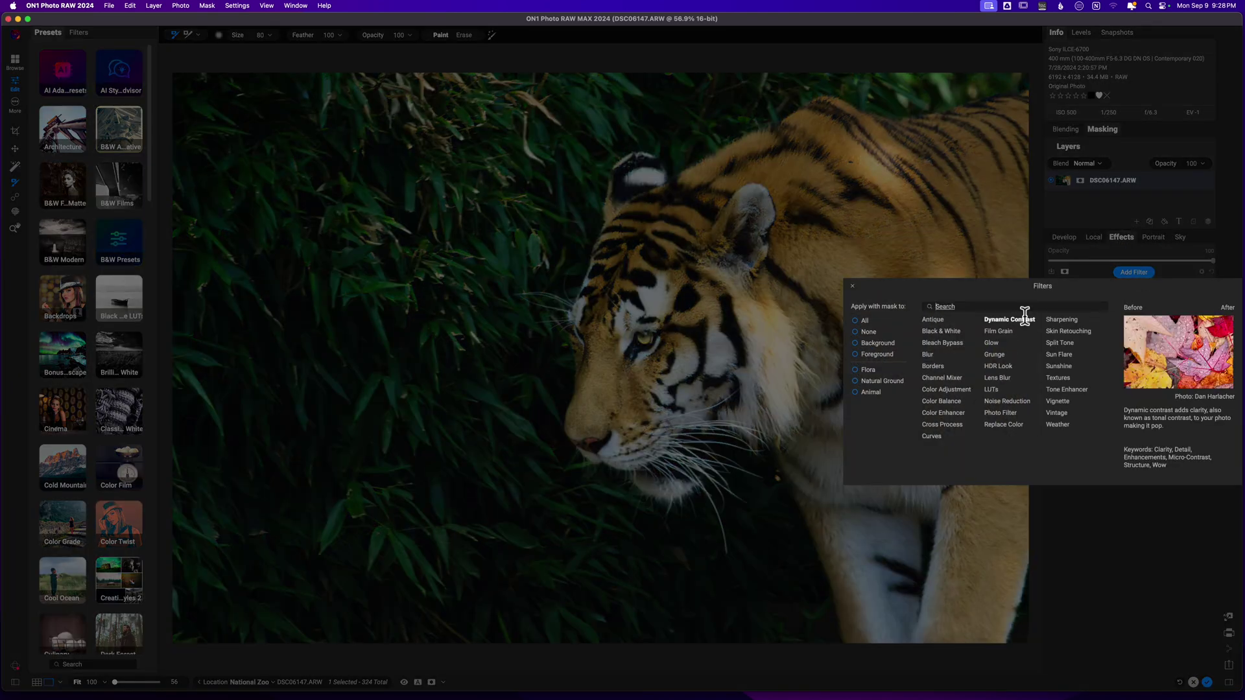
click(1024, 317)
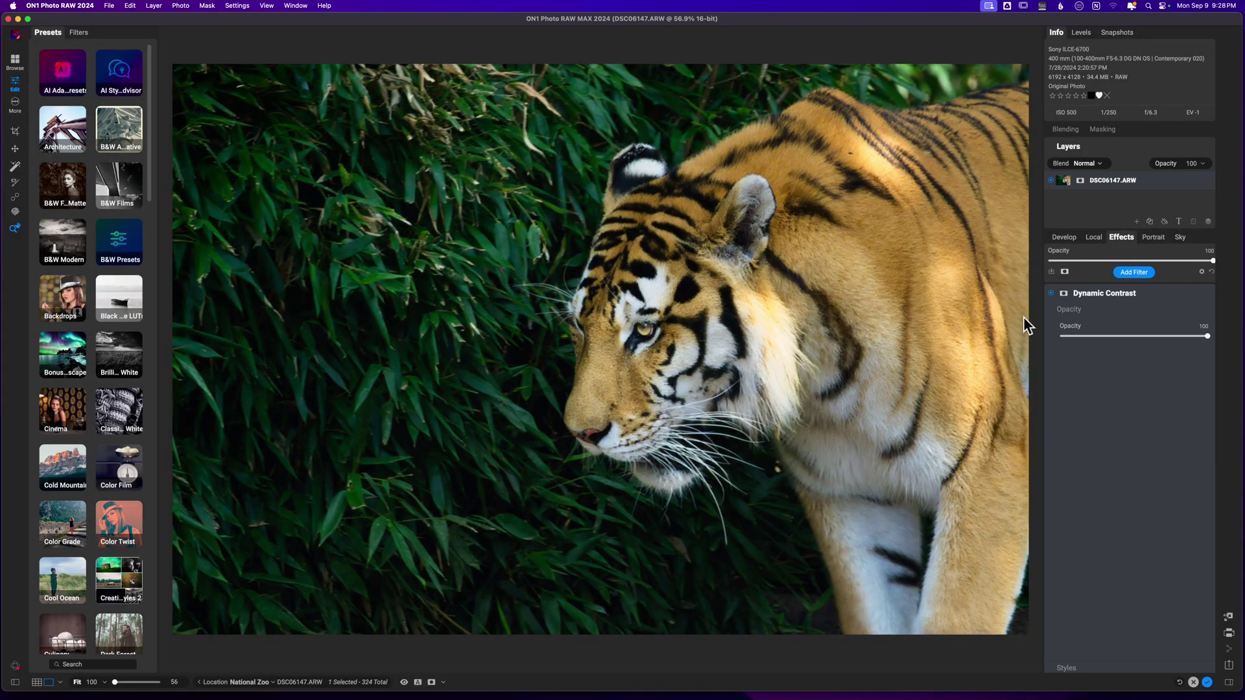
right_click(1062, 293)
click(1063, 295)
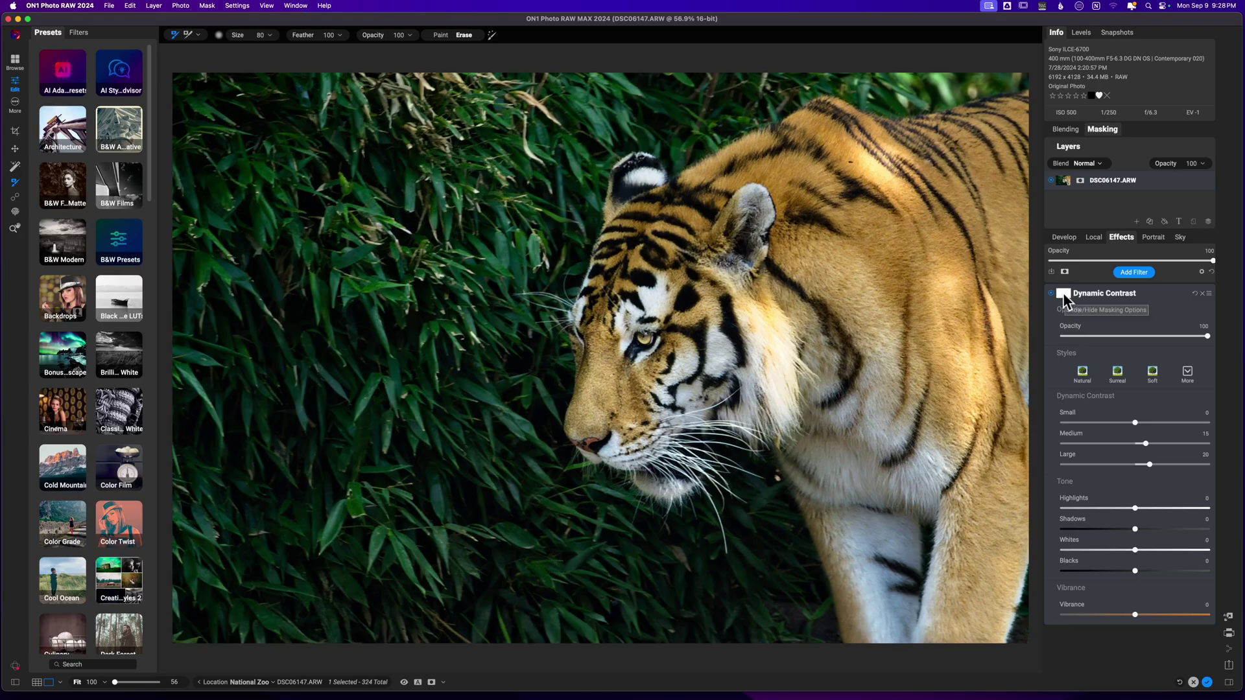
right_click(1064, 293)
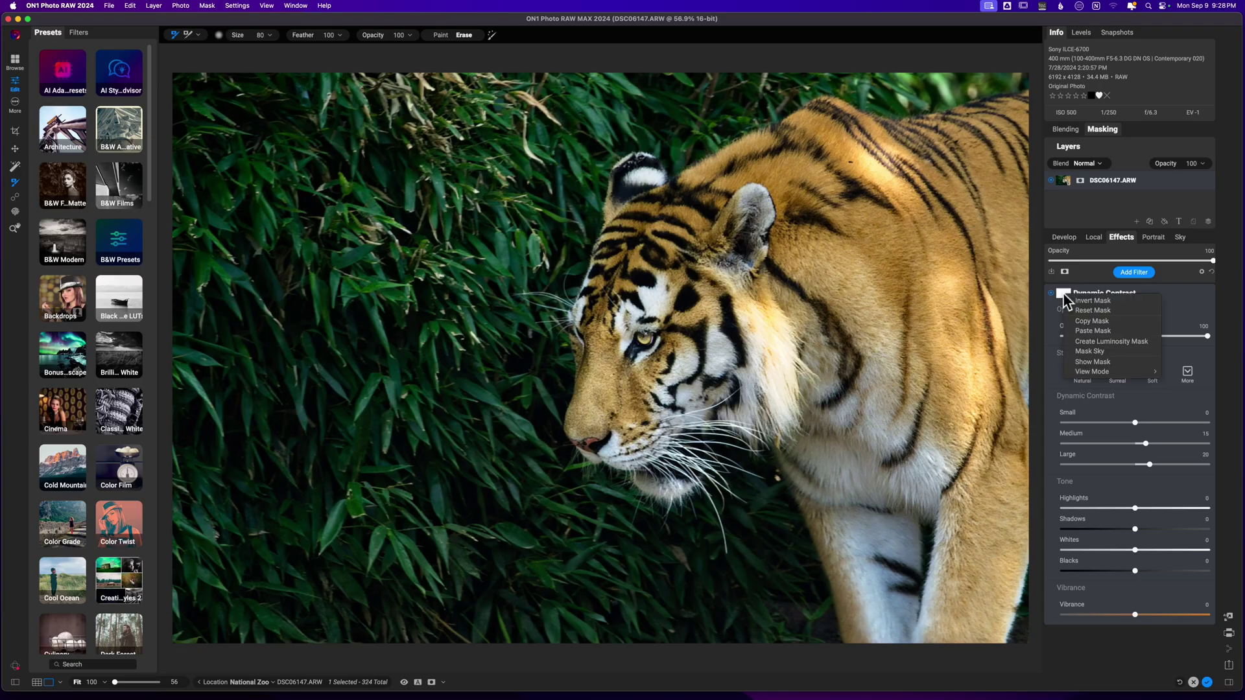
click(1102, 332)
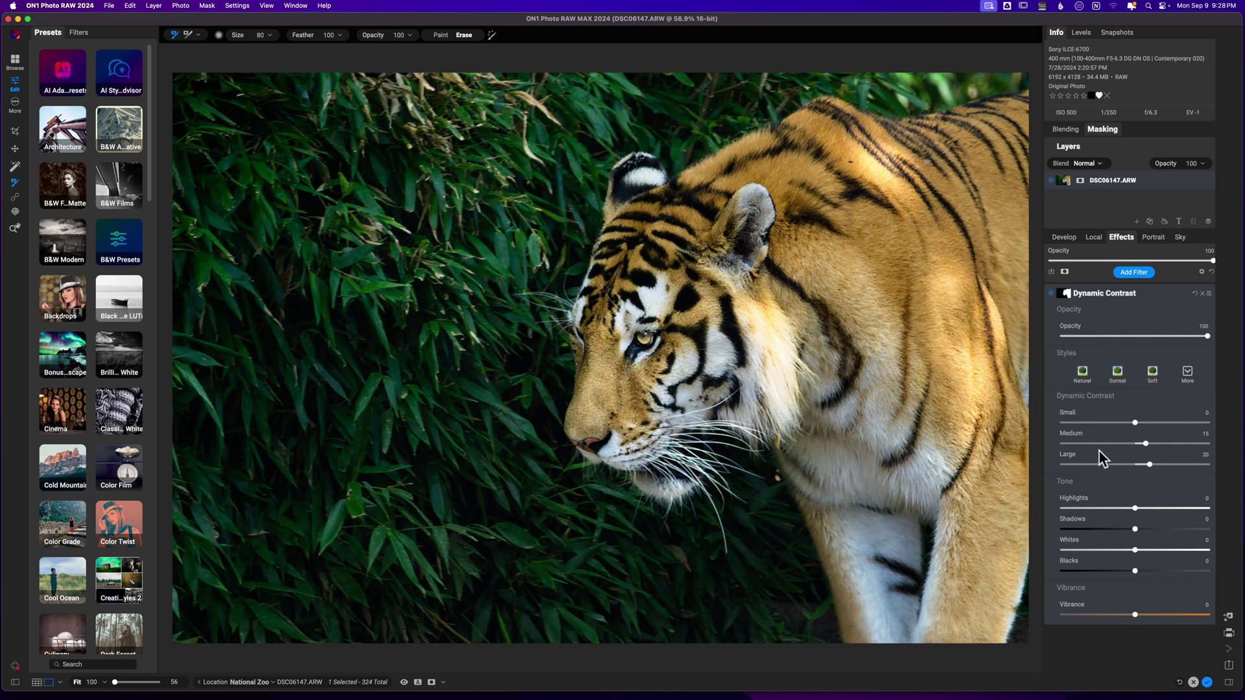
click(1204, 336)
drag(1203, 336, 1167, 339)
click(1147, 294)
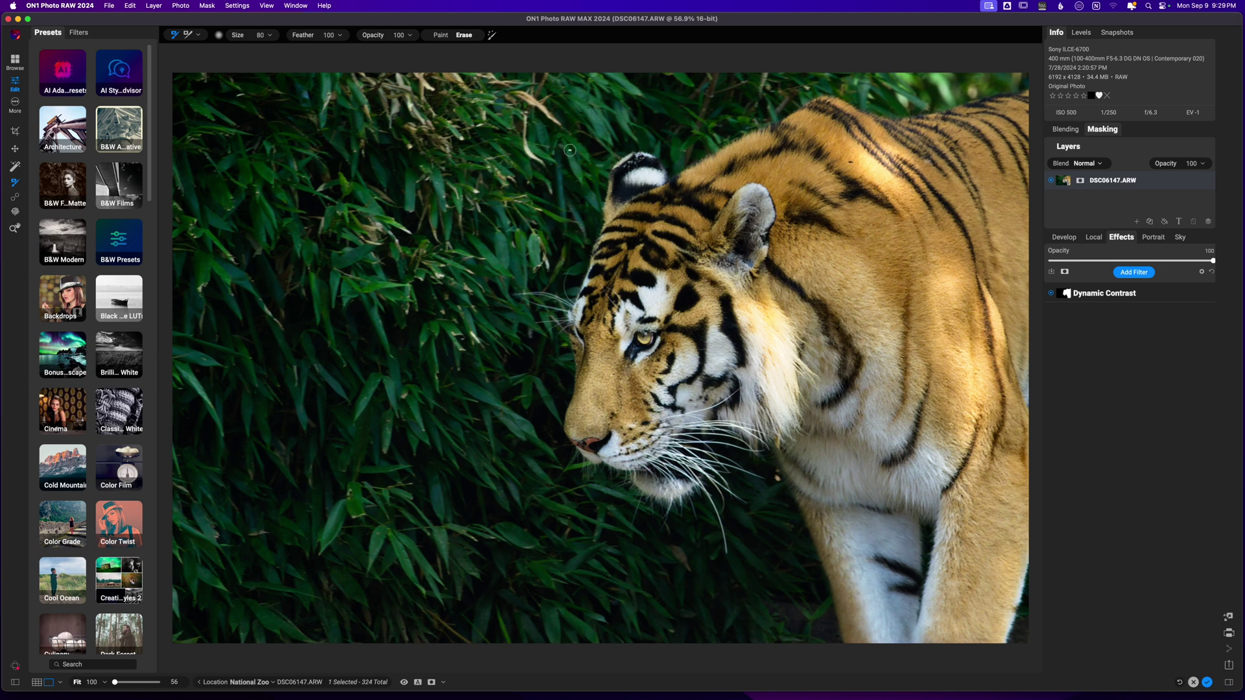
Step: Try adding a LUTs filter, remove it, and reopen the Filters browser
click(1126, 275)
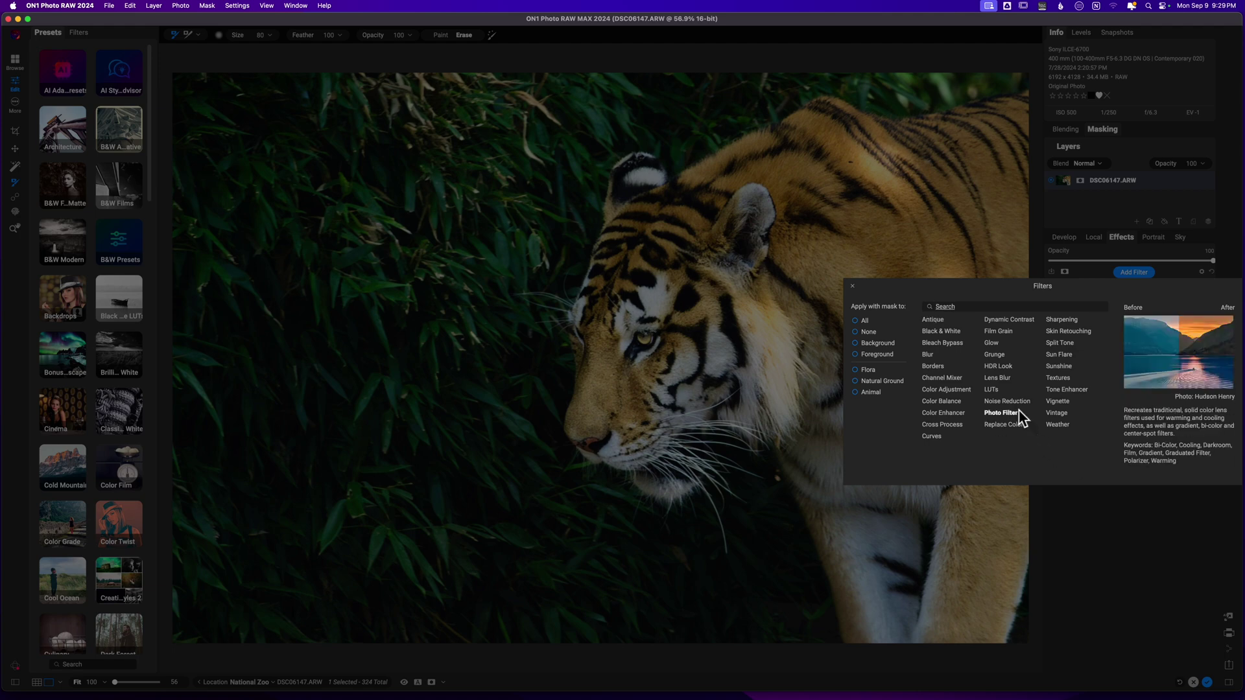
click(993, 390)
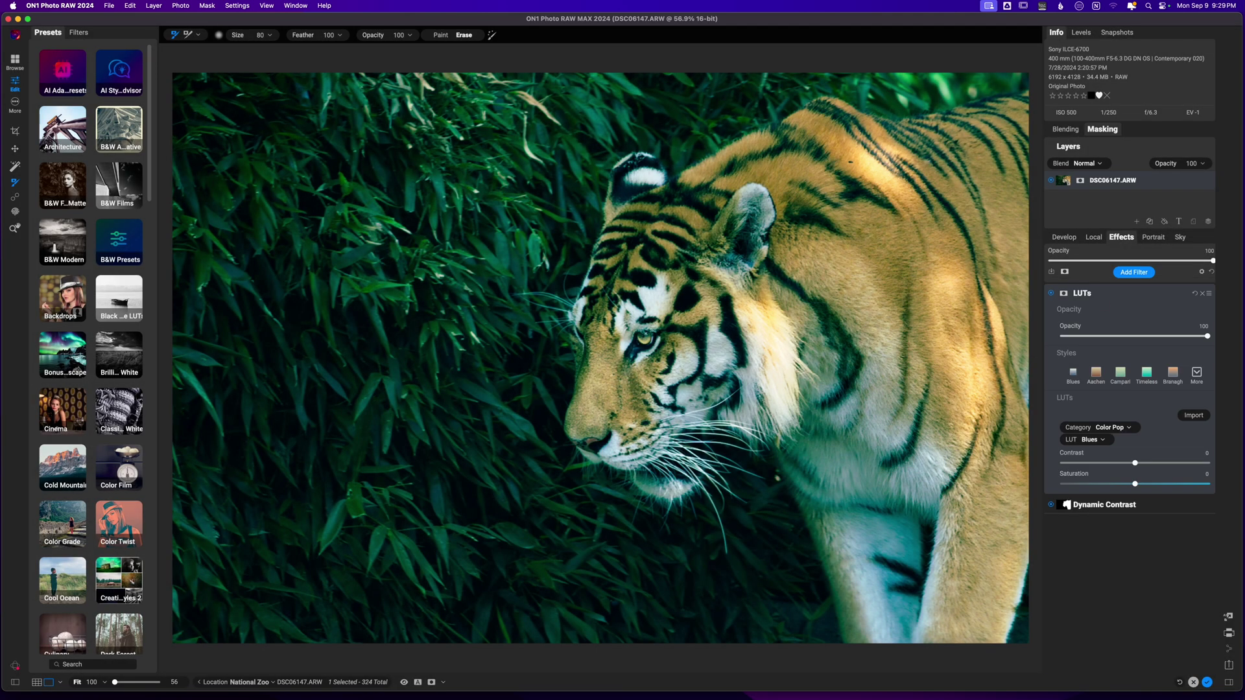
click(1203, 293)
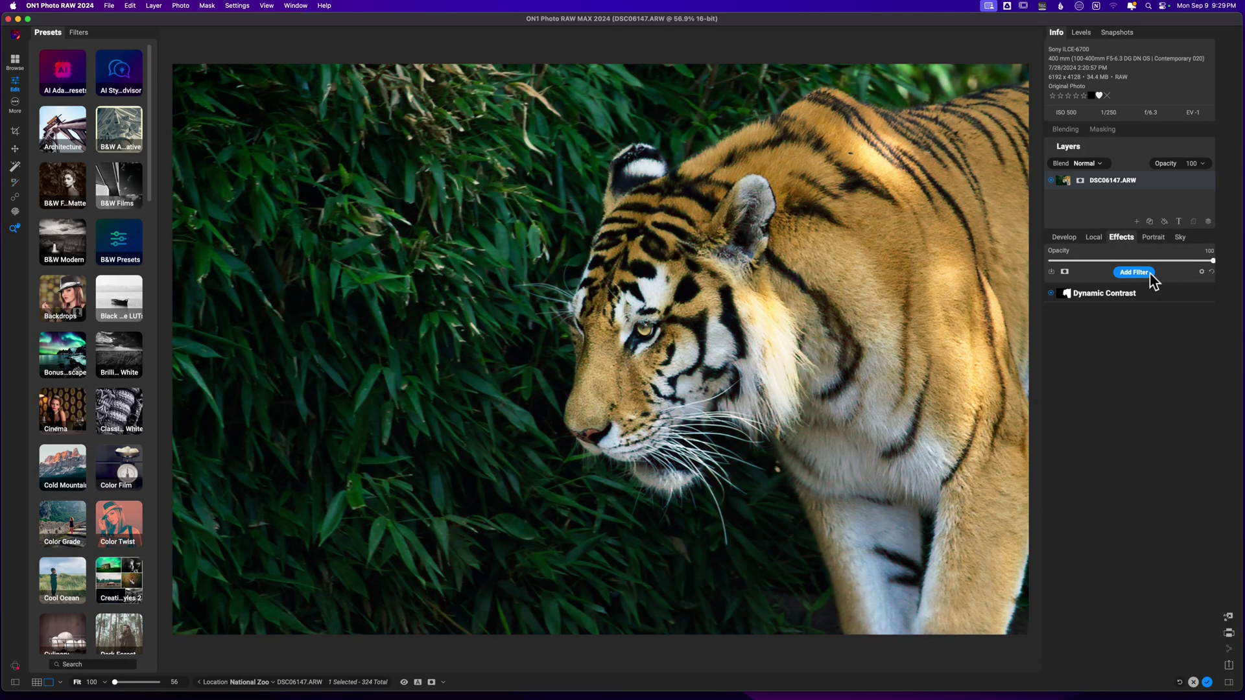
click(1151, 275)
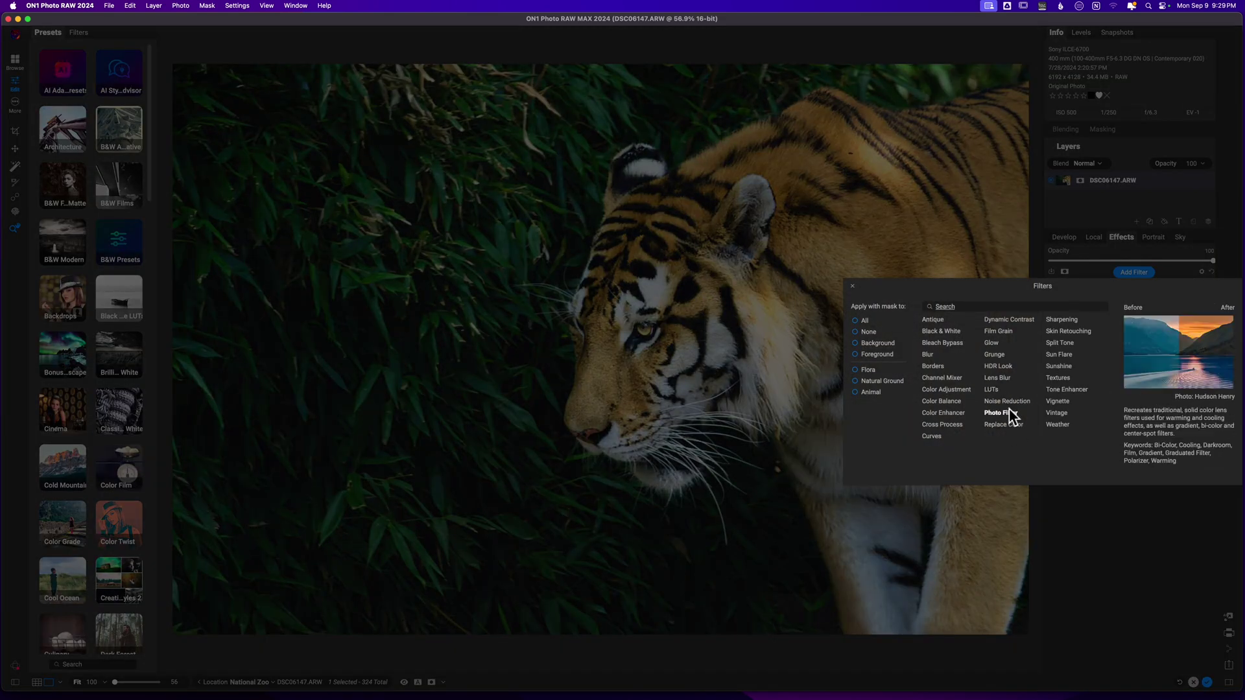
Step: Add a Lens Blur filter with the pasted tiger mask, inverted so the background blurs
click(1000, 378)
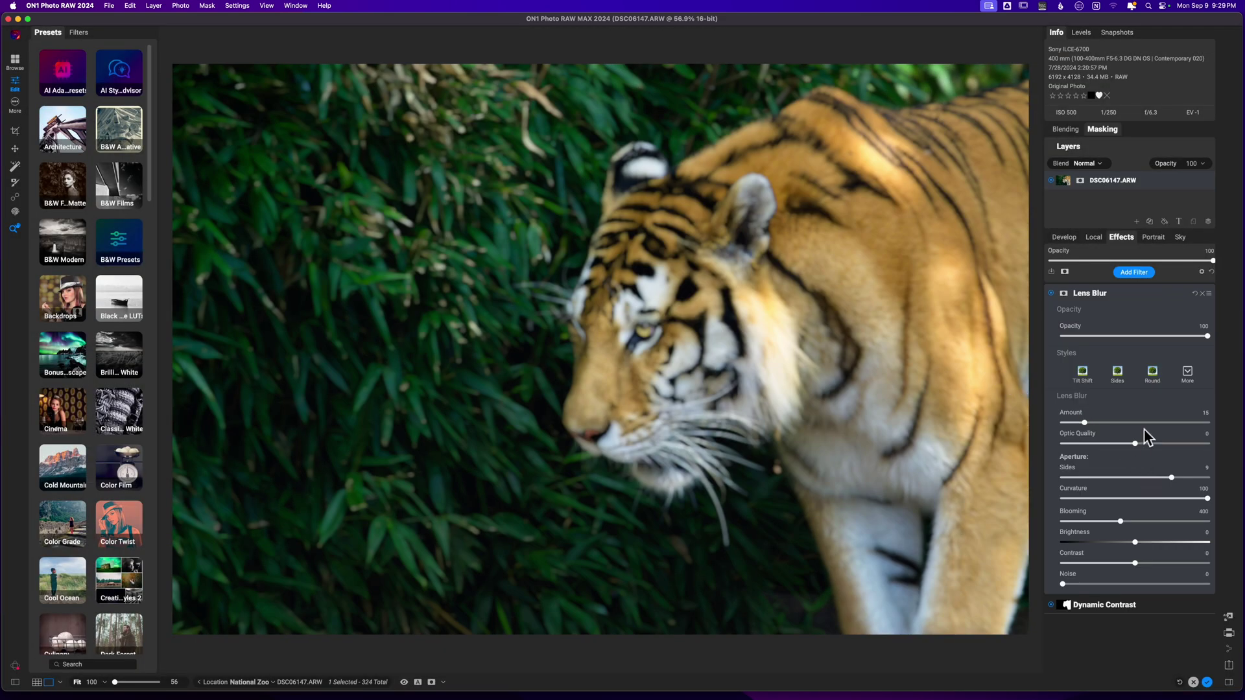
click(1064, 294)
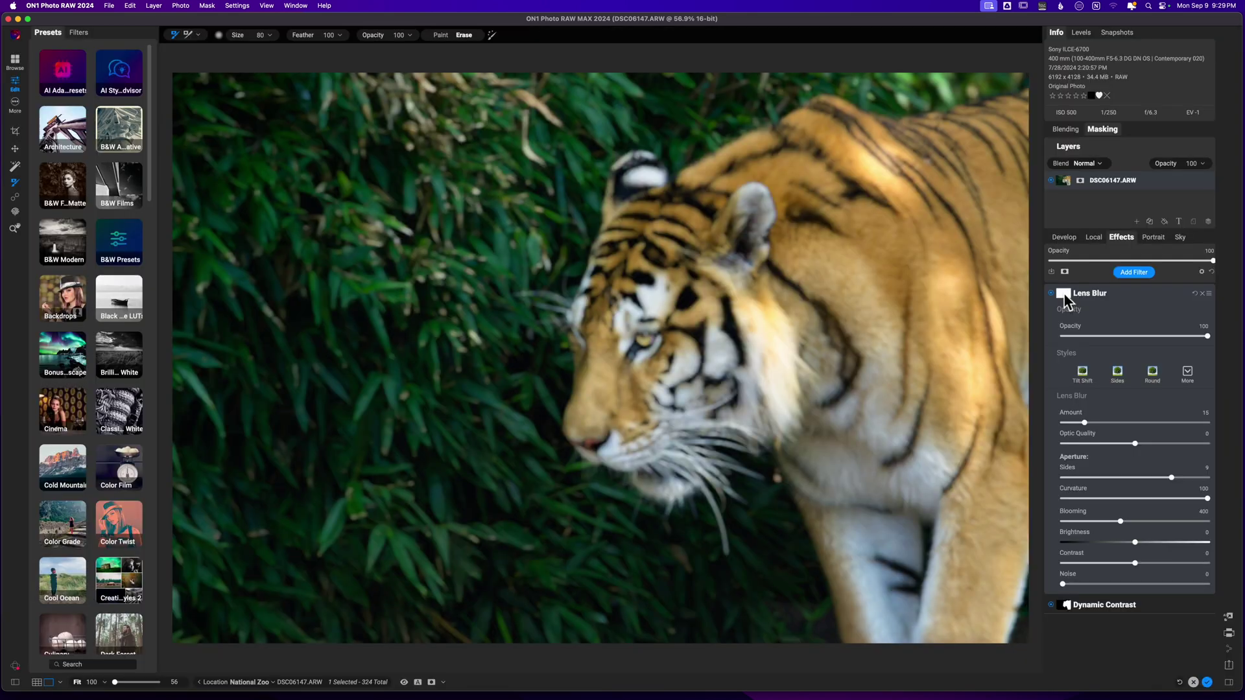
right_click(1064, 295)
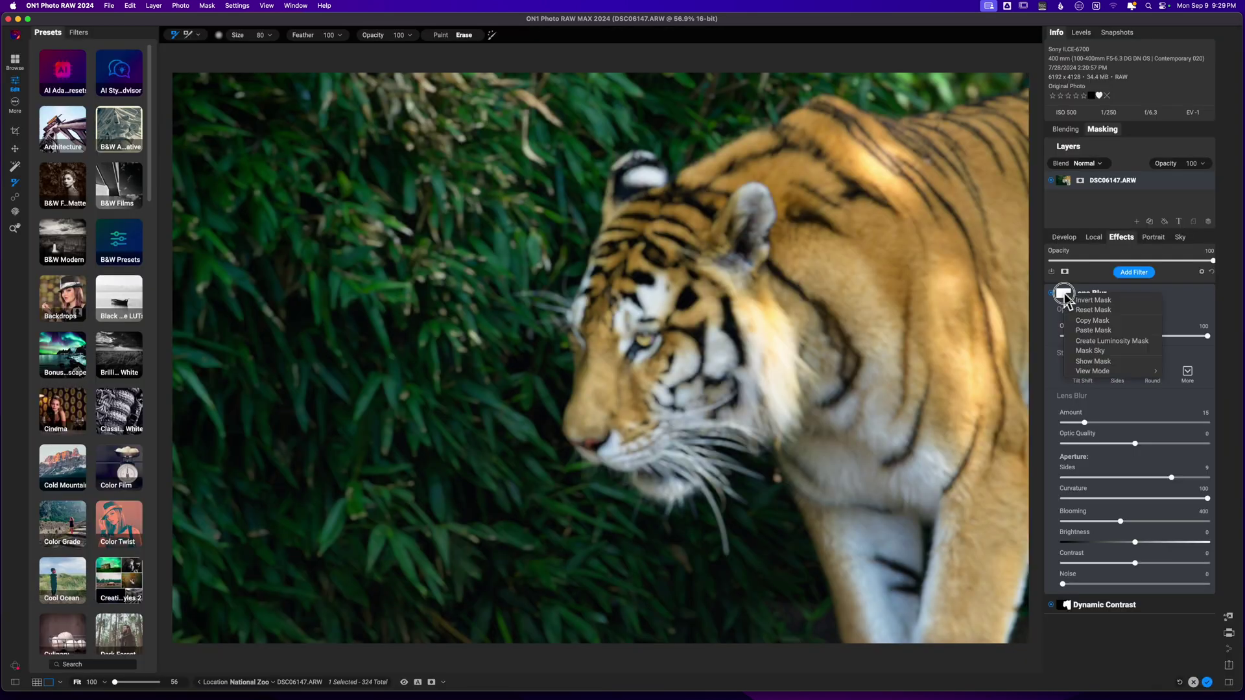
click(1098, 329)
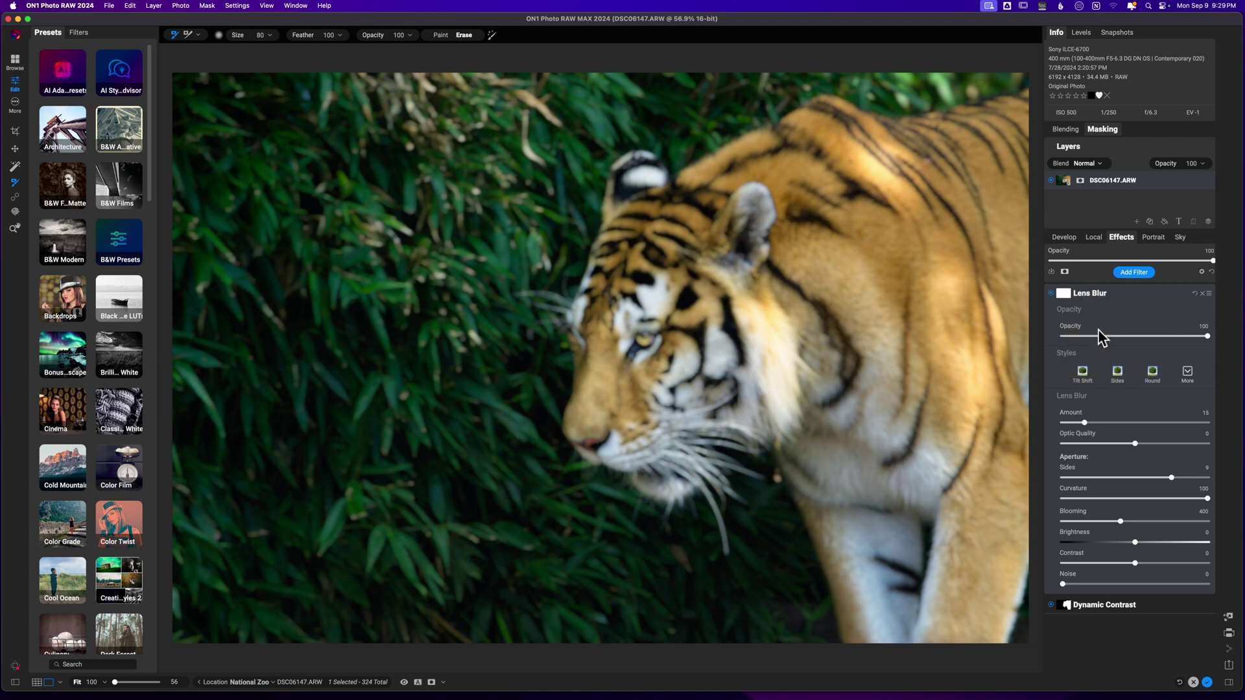
click(1061, 293)
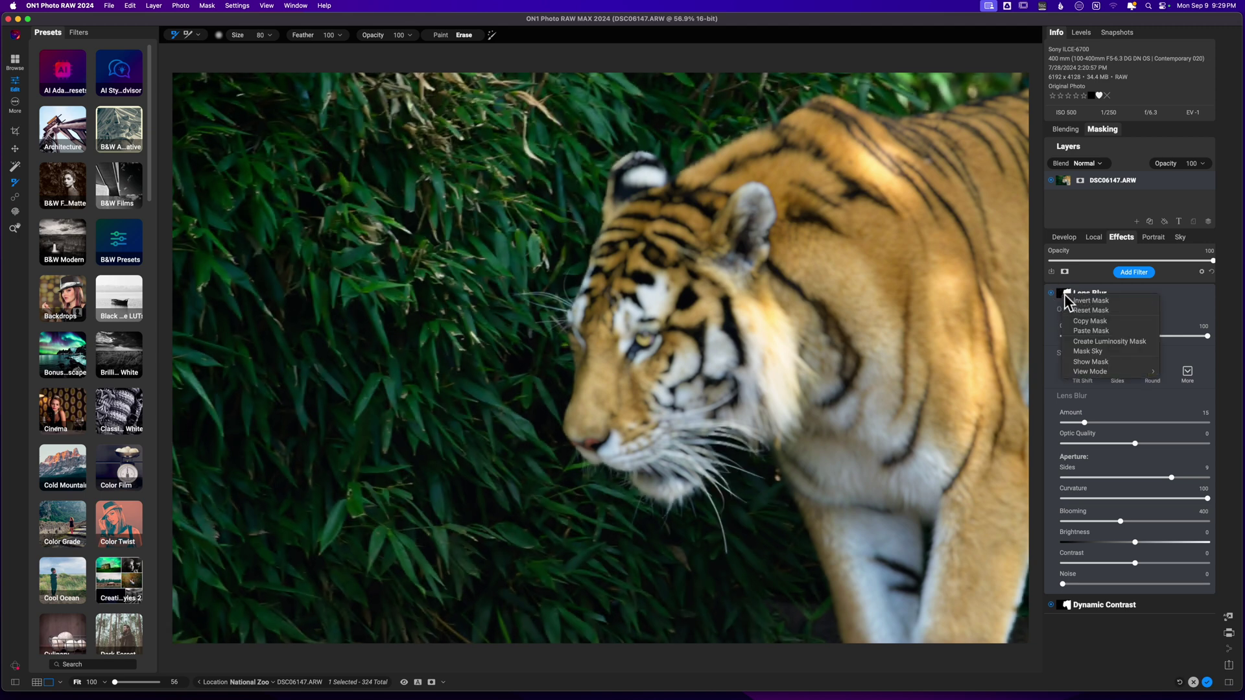
click(1081, 299)
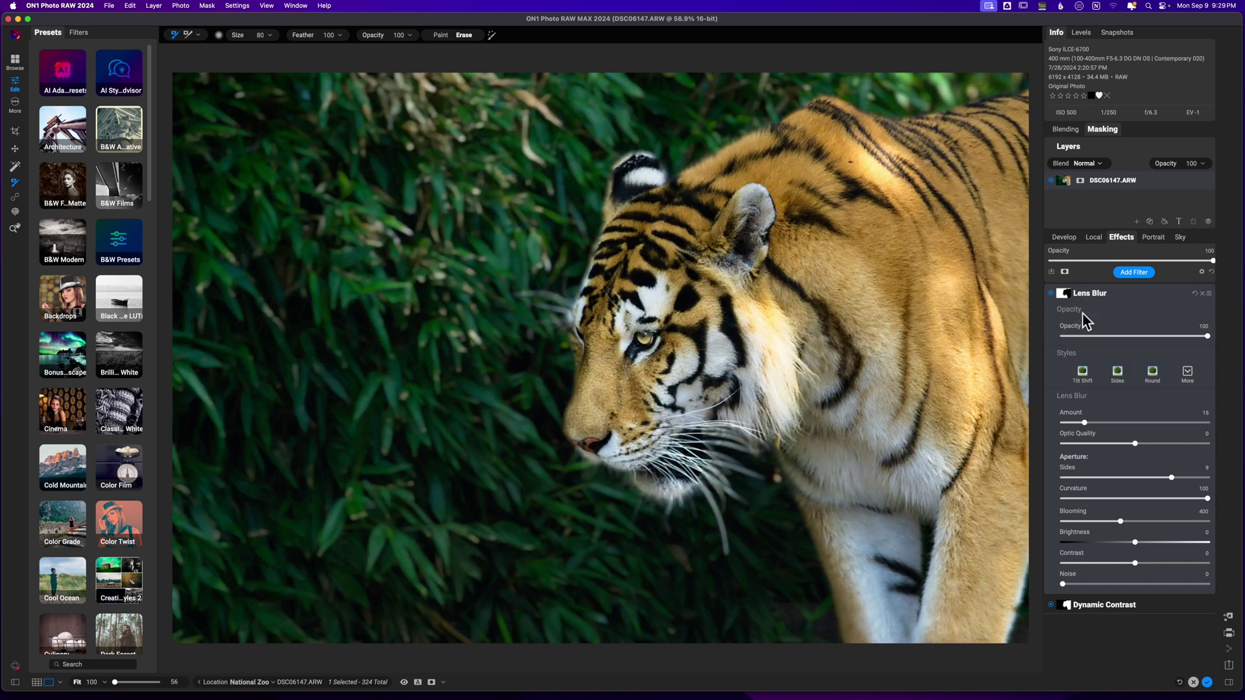
Step: Lower the Lens Blur opacity to 66 and feather the mask edges to 17
drag(1204, 337, 1158, 340)
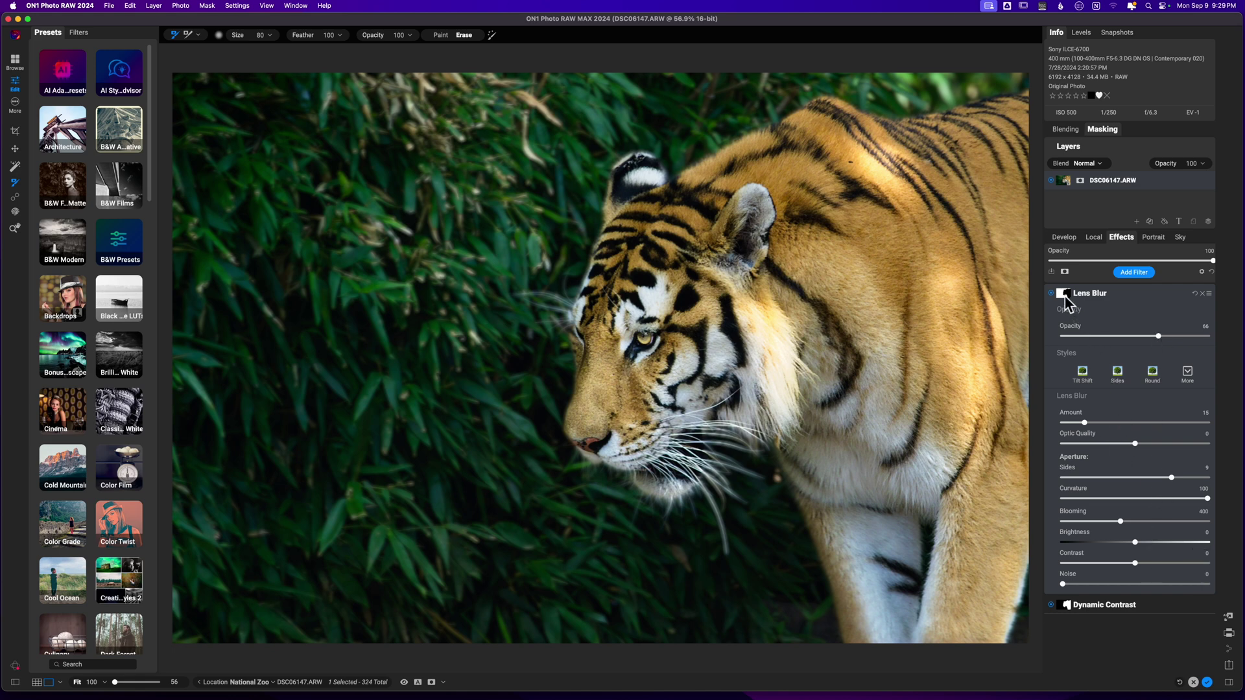
key(super+m)
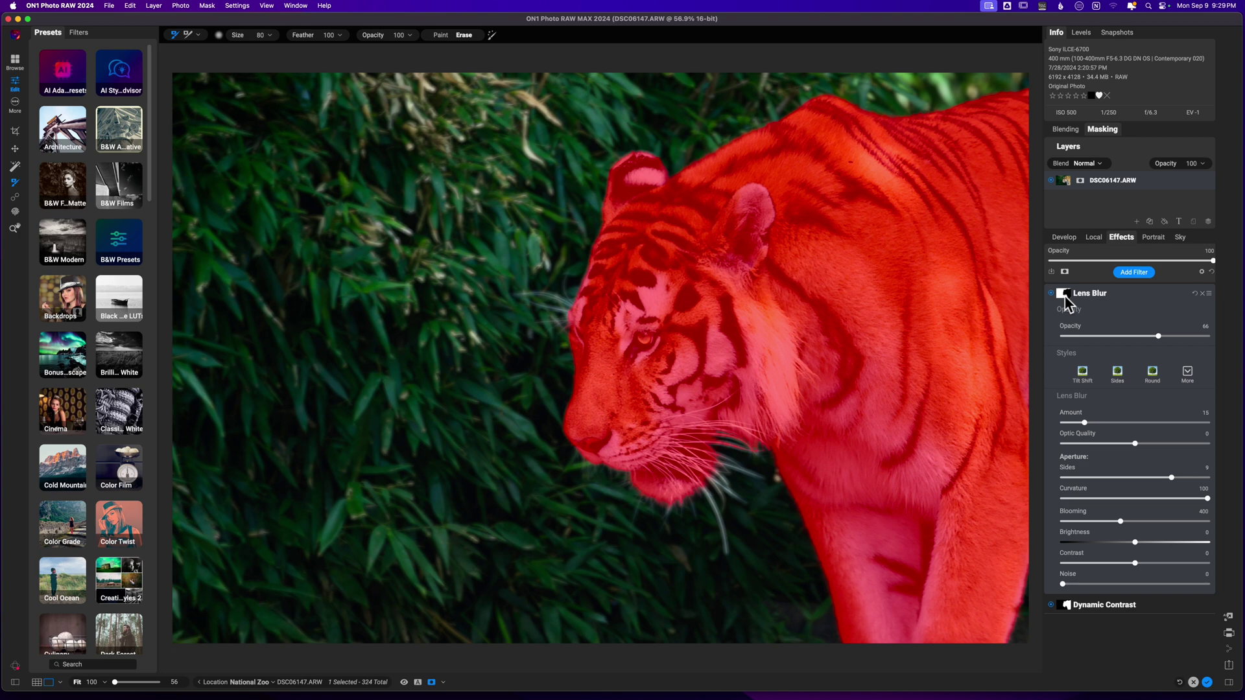
key(super+m)
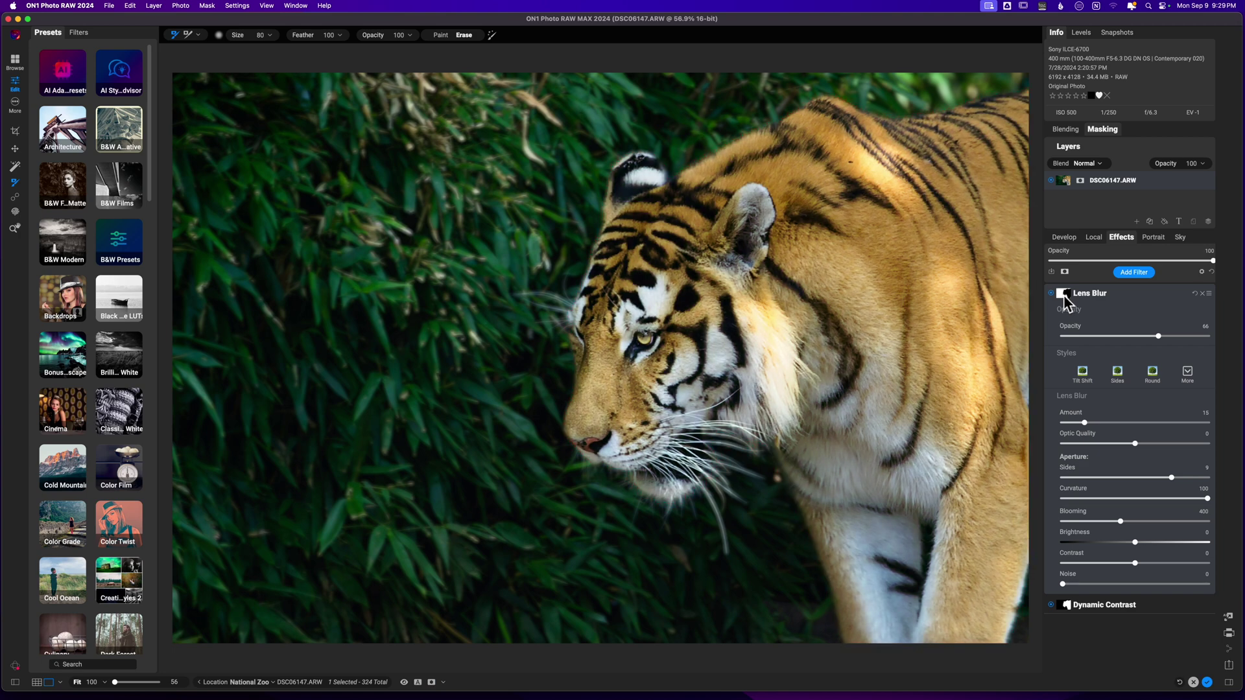
click(1102, 129)
drag(1062, 211, 1177, 213)
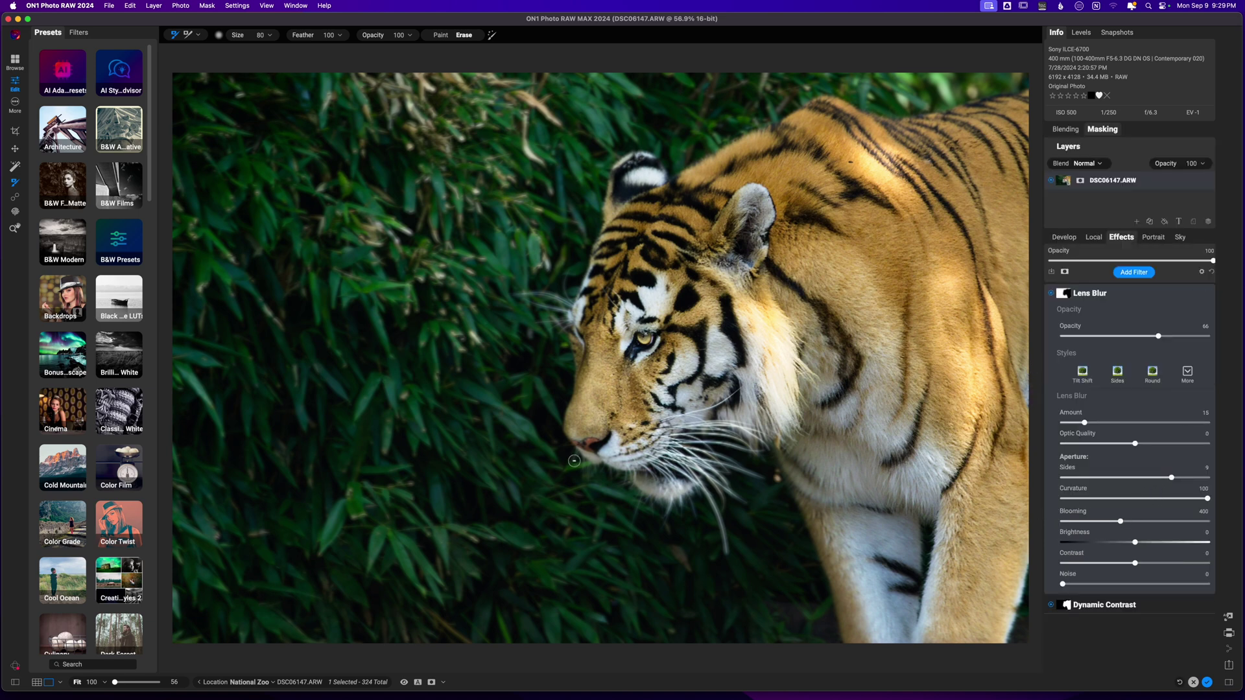
Step: Preview the tiger mask overlay and switch the masking tool to the blur brush
key(o)
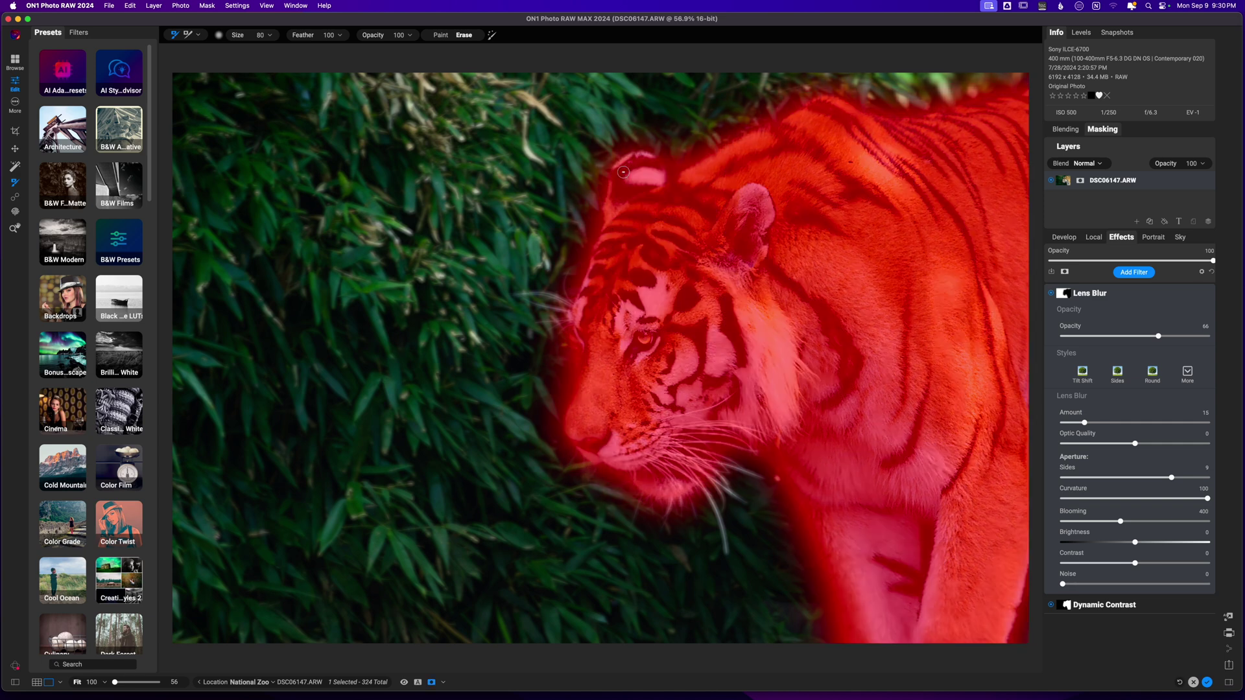
key(o)
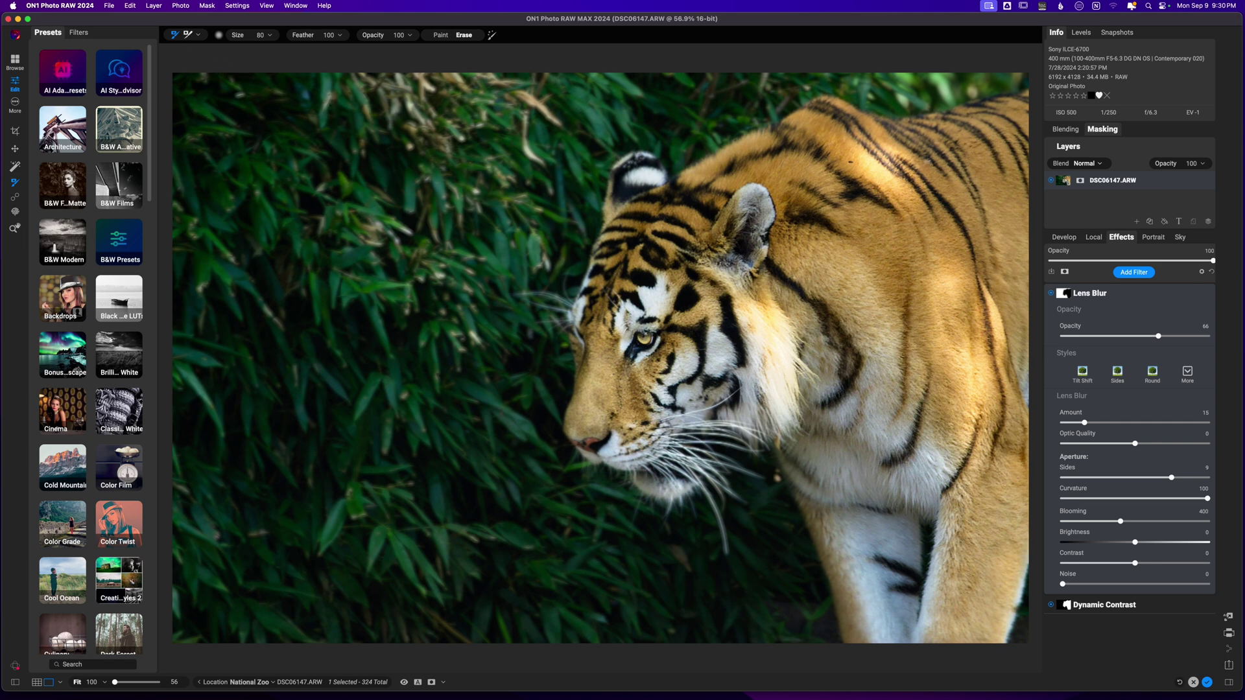
click(189, 36)
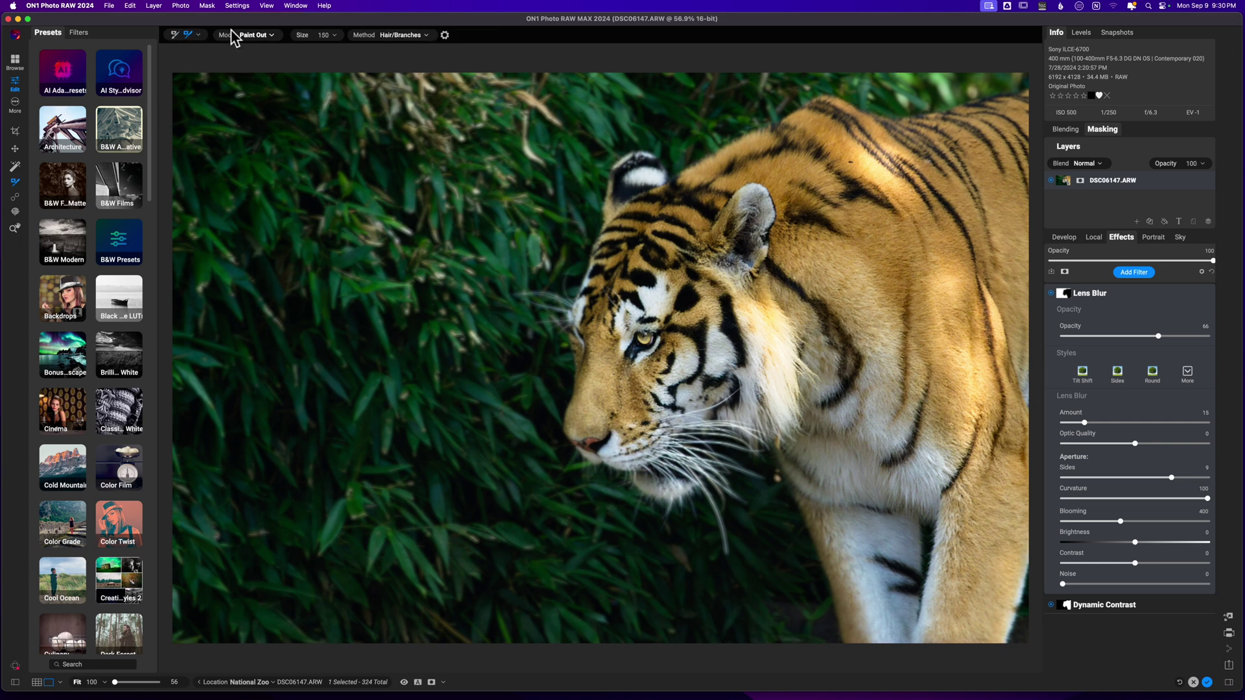
click(199, 36)
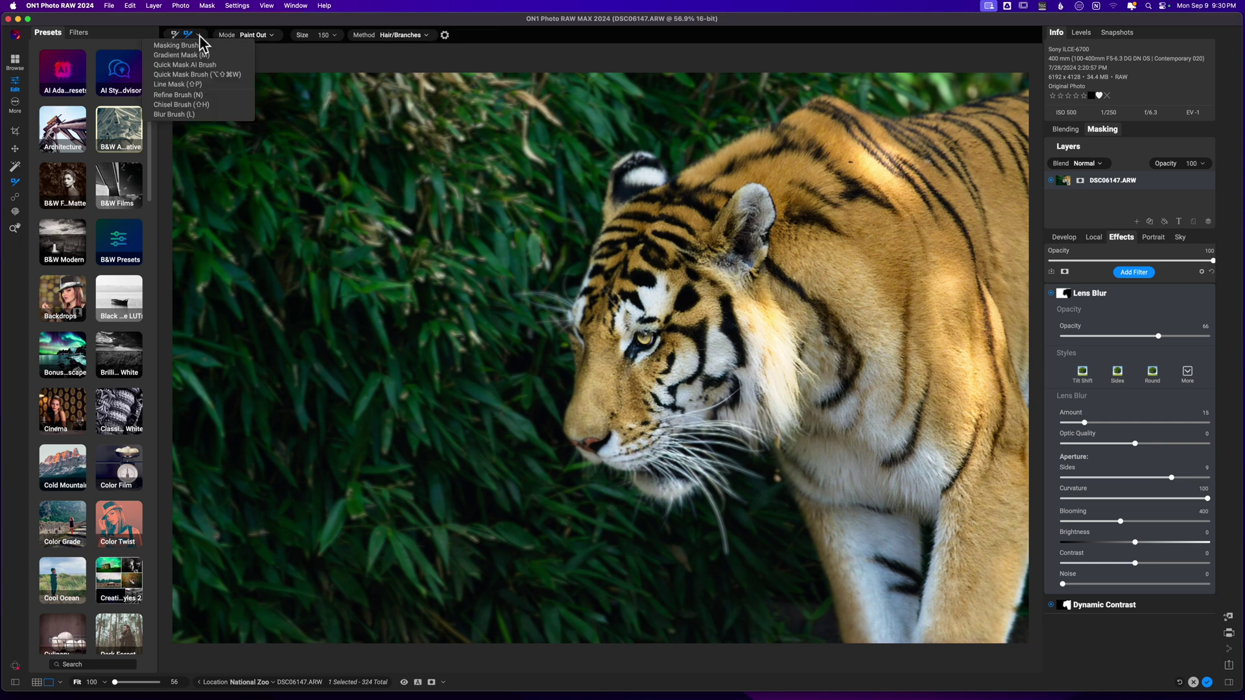
click(179, 115)
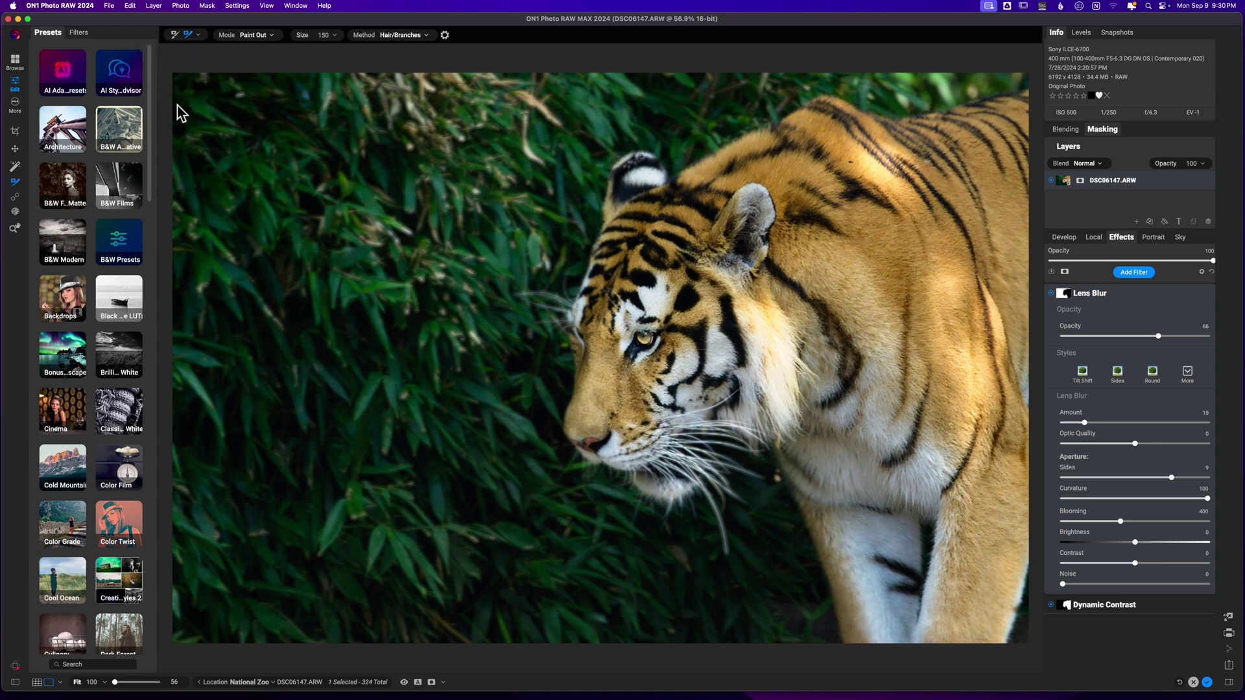
Step: Set the mask feather to 0, then Lens Blur opacity to 61 and Amount to 10
key(super+m)
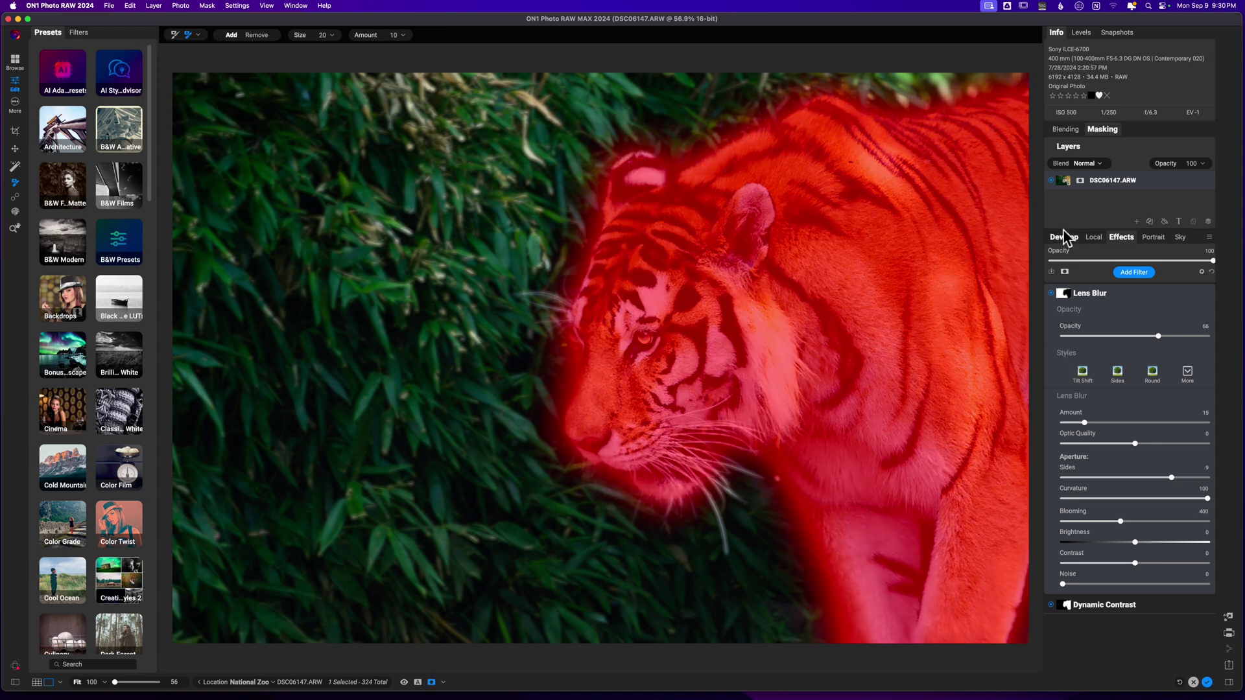
click(1104, 129)
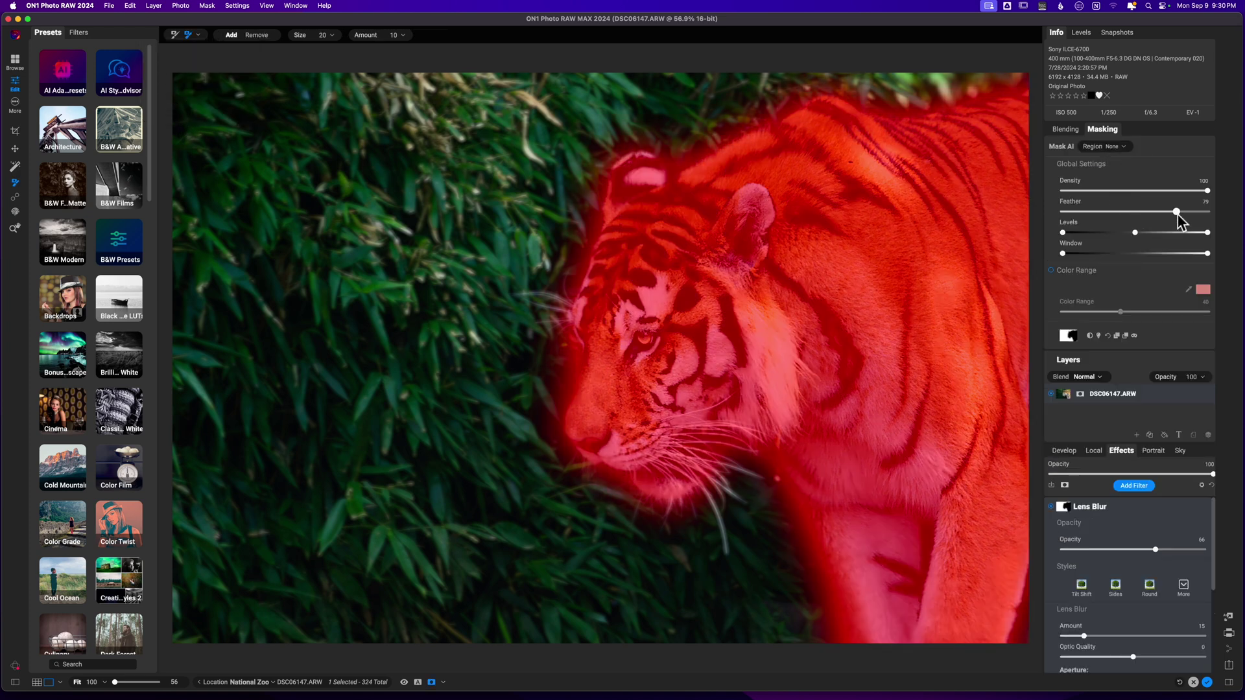
drag(1176, 213, 986, 224)
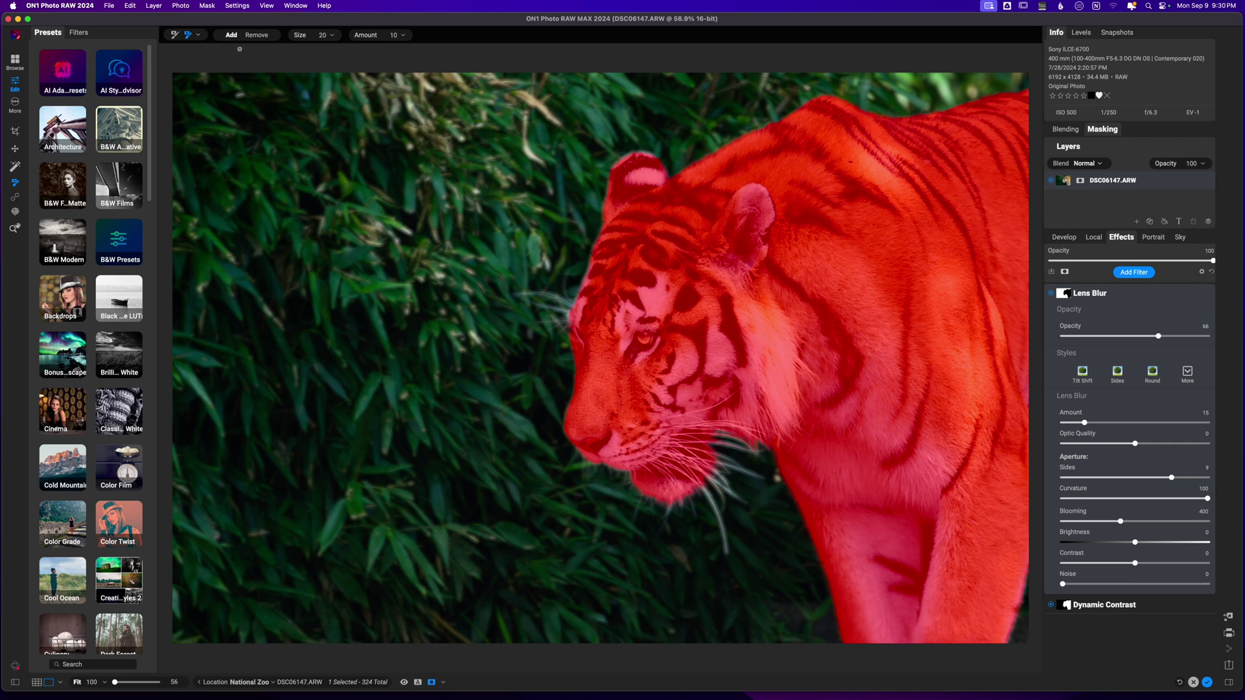
key(super+m)
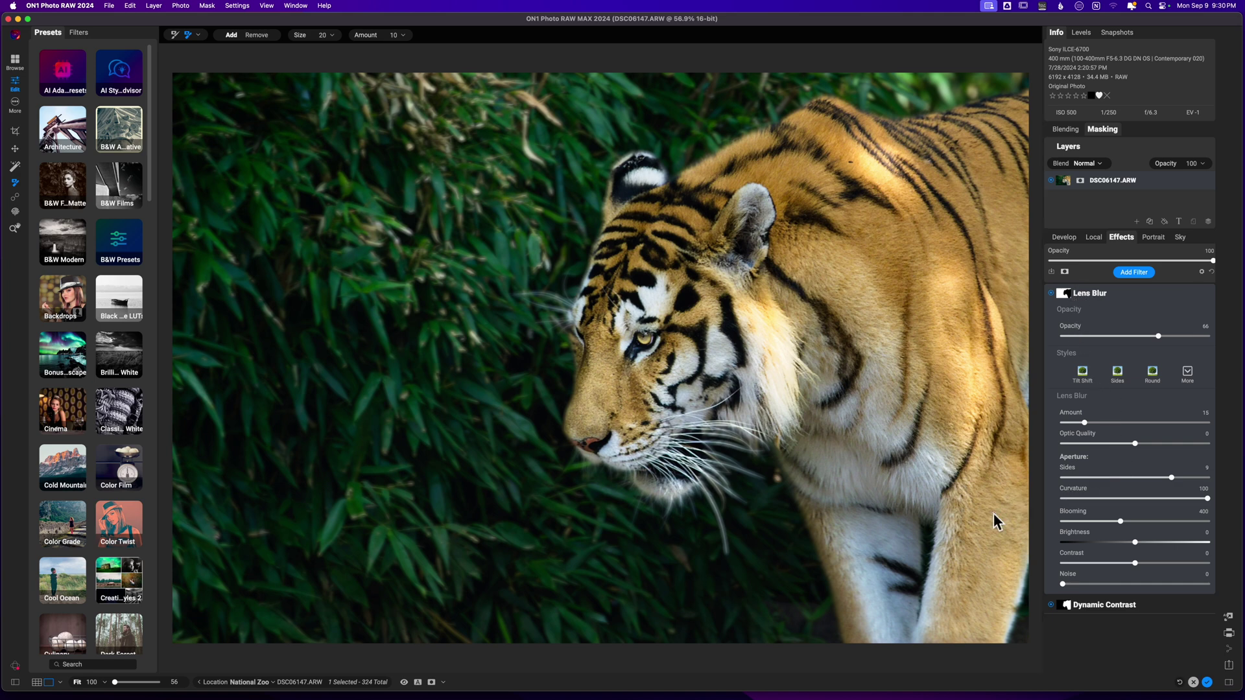
mouse_move(1159, 337)
mouse_down()
mouse_move(1139, 338)
mouse_move(1152, 340)
mouse_up()
mouse_move(1085, 423)
mouse_down()
mouse_move(1096, 422)
mouse_move(1076, 421)
mouse_up()
Step: Refine the tiger mask along the chin with the Refine Brush in Auto mode
click(197, 36)
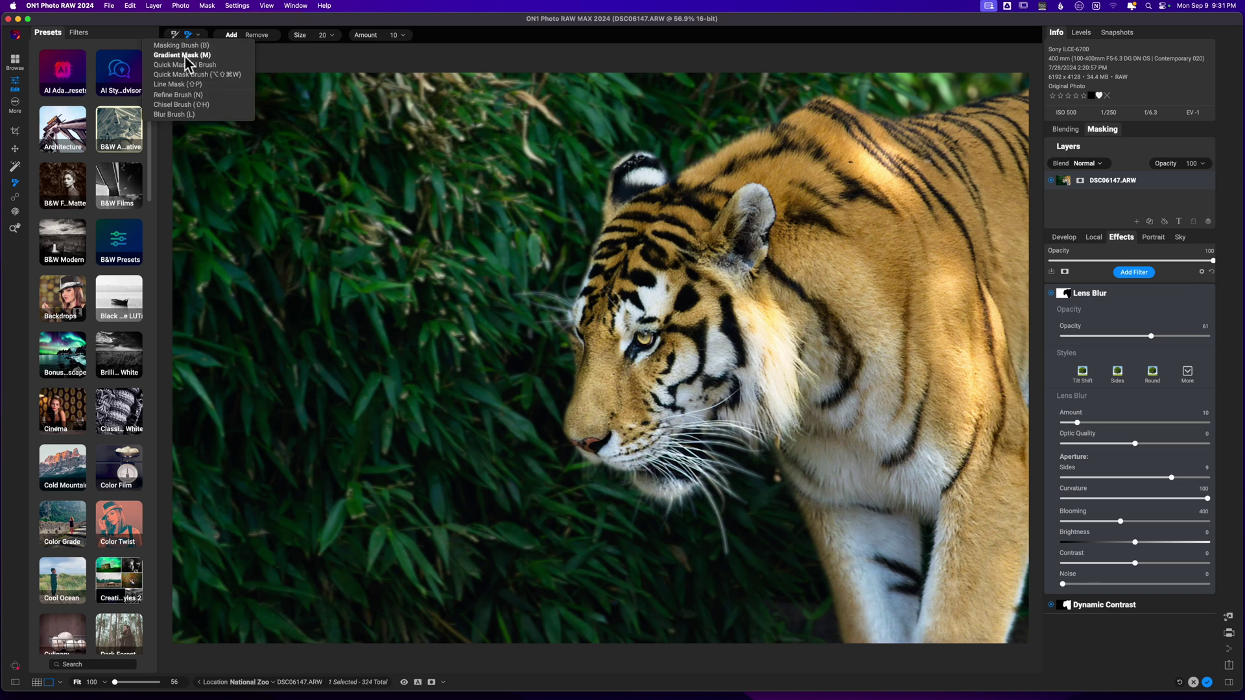
click(182, 96)
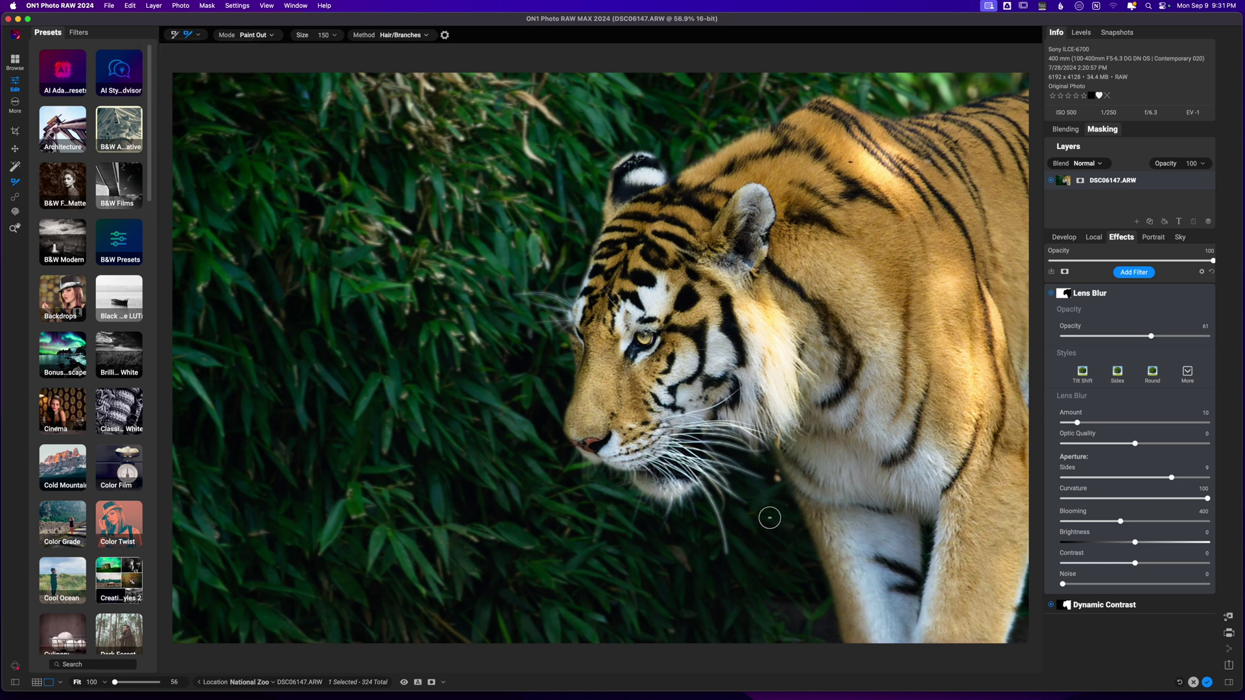
click(253, 36)
click(249, 54)
mouse_move(685, 462)
mouse_down()
mouse_move(714, 489)
mouse_move(691, 463)
mouse_move(726, 554)
mouse_move(699, 462)
mouse_move(721, 491)
mouse_move(716, 464)
mouse_move(751, 473)
mouse_move(702, 448)
mouse_move(748, 445)
mouse_move(710, 434)
mouse_up()
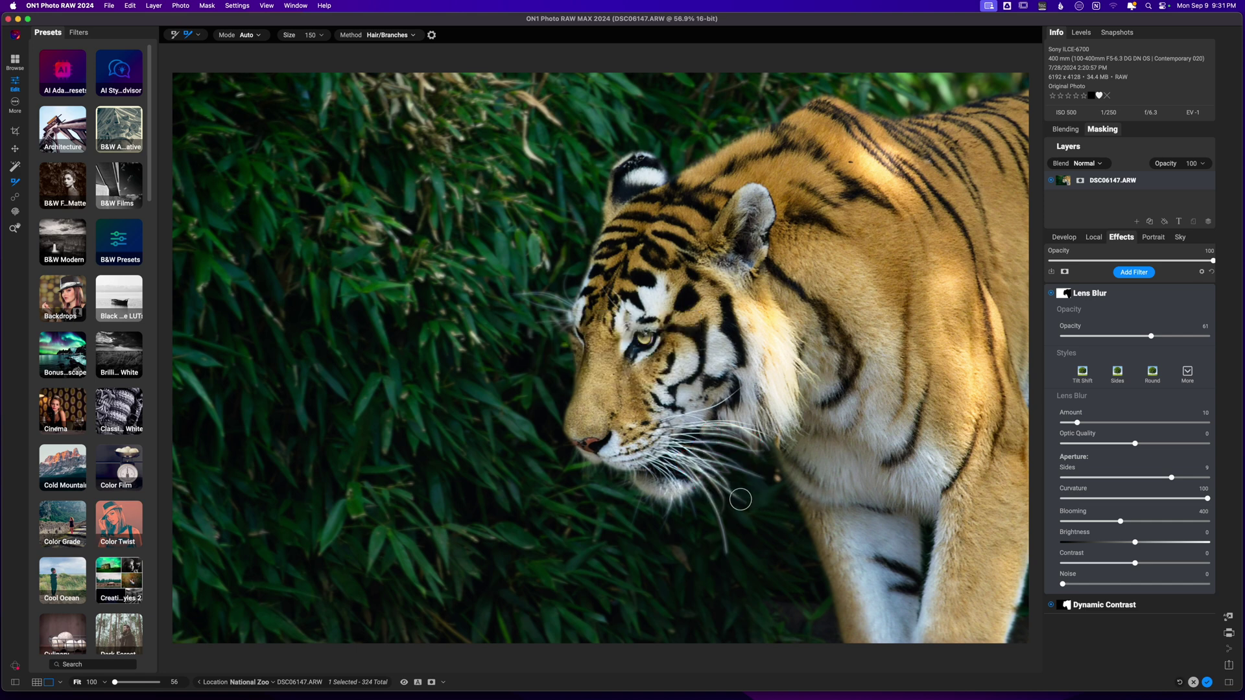
drag(749, 501, 691, 471)
mouse_move(737, 449)
mouse_down()
mouse_move(699, 446)
mouse_move(738, 446)
mouse_up()
key(super+m)
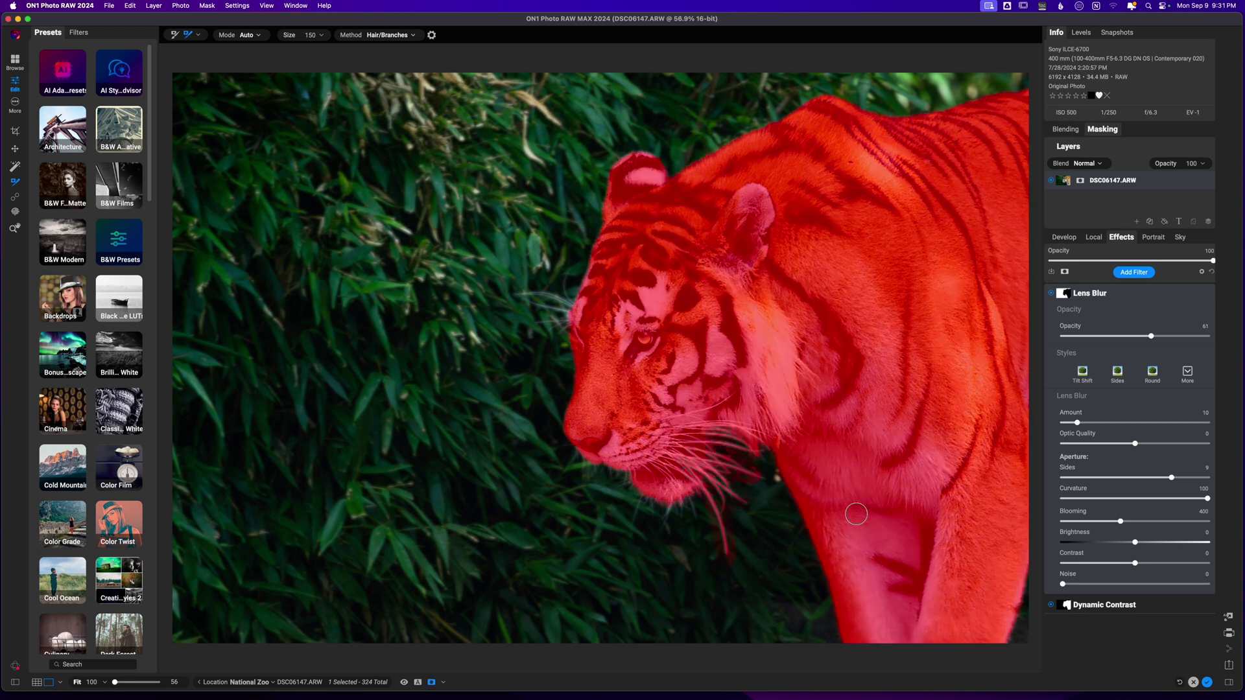
key(super+m)
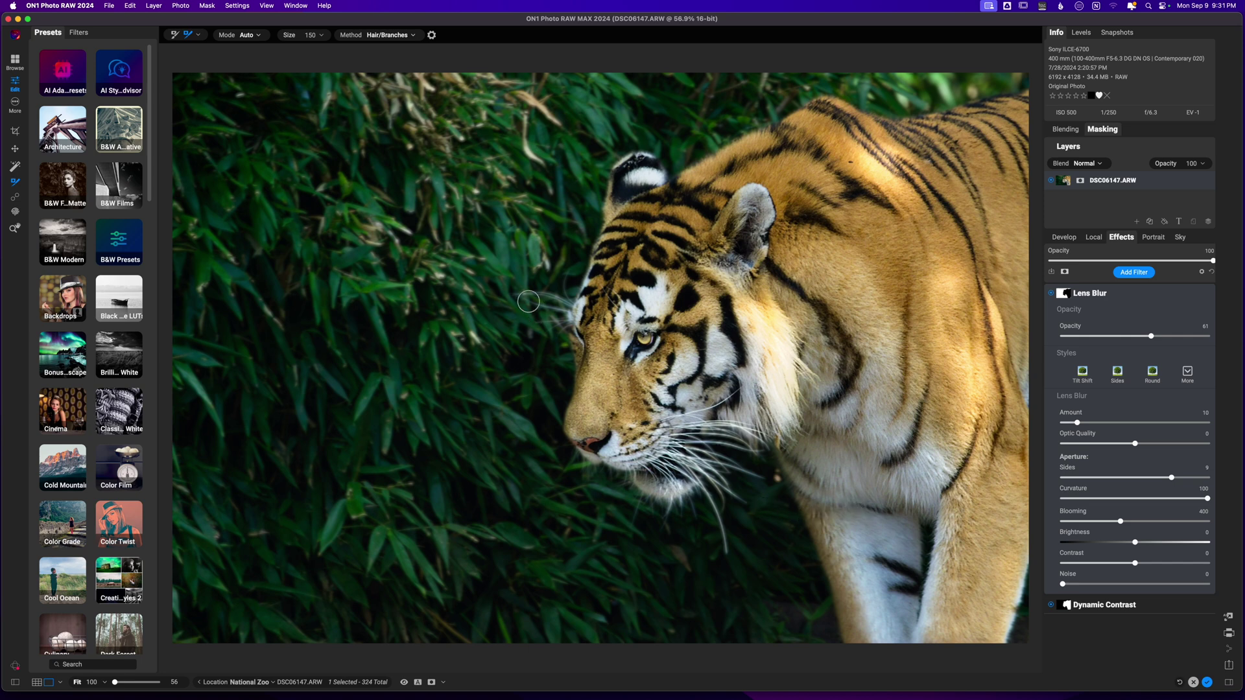
Step: Refine the mask over the whiskers left of the tiger's face and check the overlay
mouse_move(529, 302)
mouse_down()
mouse_move(564, 307)
mouse_move(538, 305)
mouse_move(576, 325)
mouse_move(540, 324)
mouse_move(574, 326)
mouse_up()
key(super+m)
key(super+m)
key(super+m)
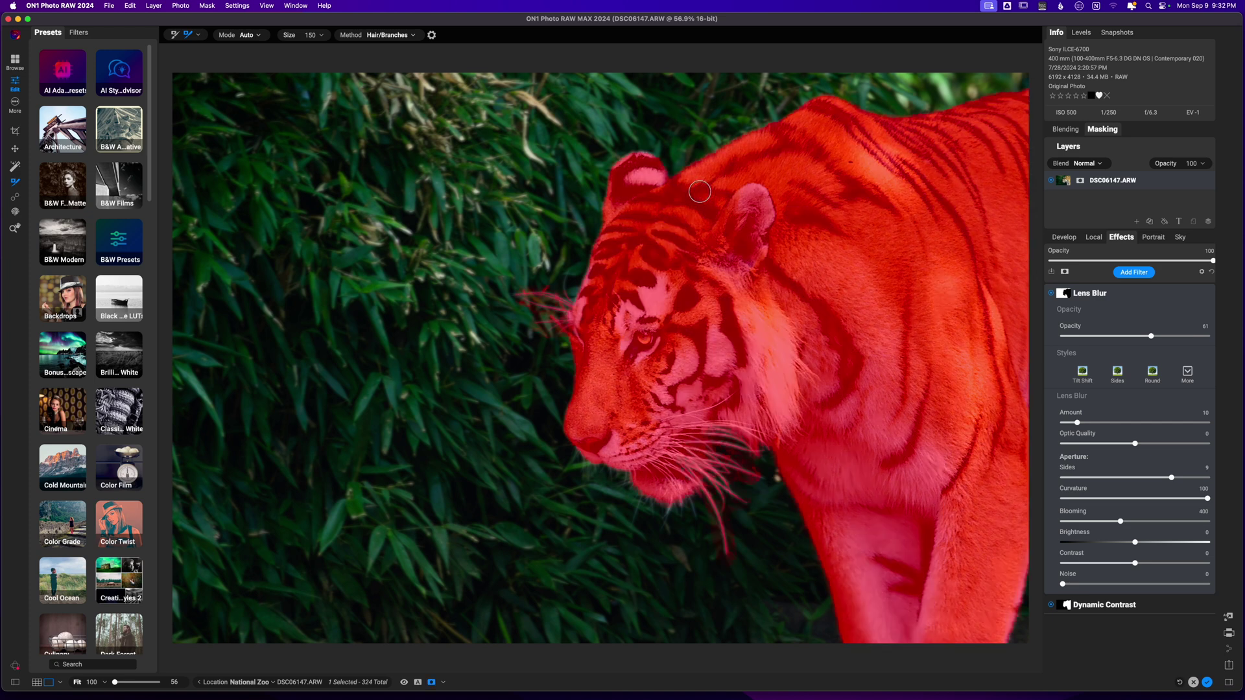
key(super+m)
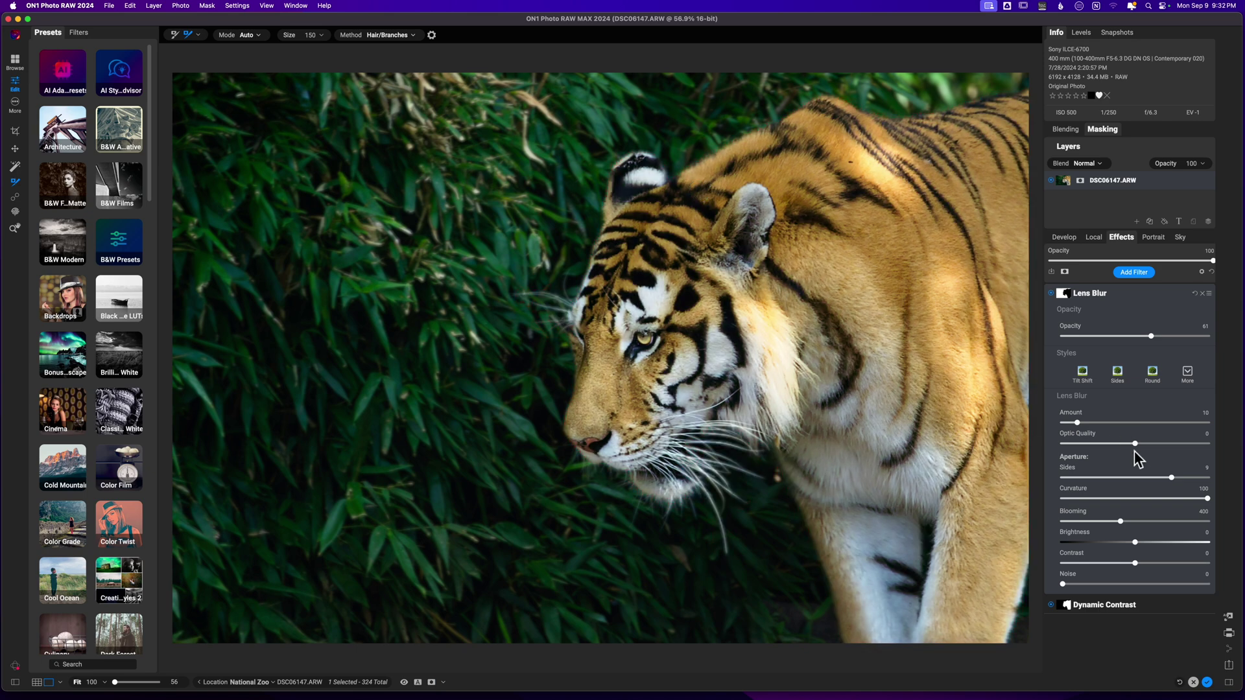
Step: Darken the blurred background with Lens Blur Brightness at -20 and Blooming near 303, then collapse it
drag(1134, 543, 1100, 523)
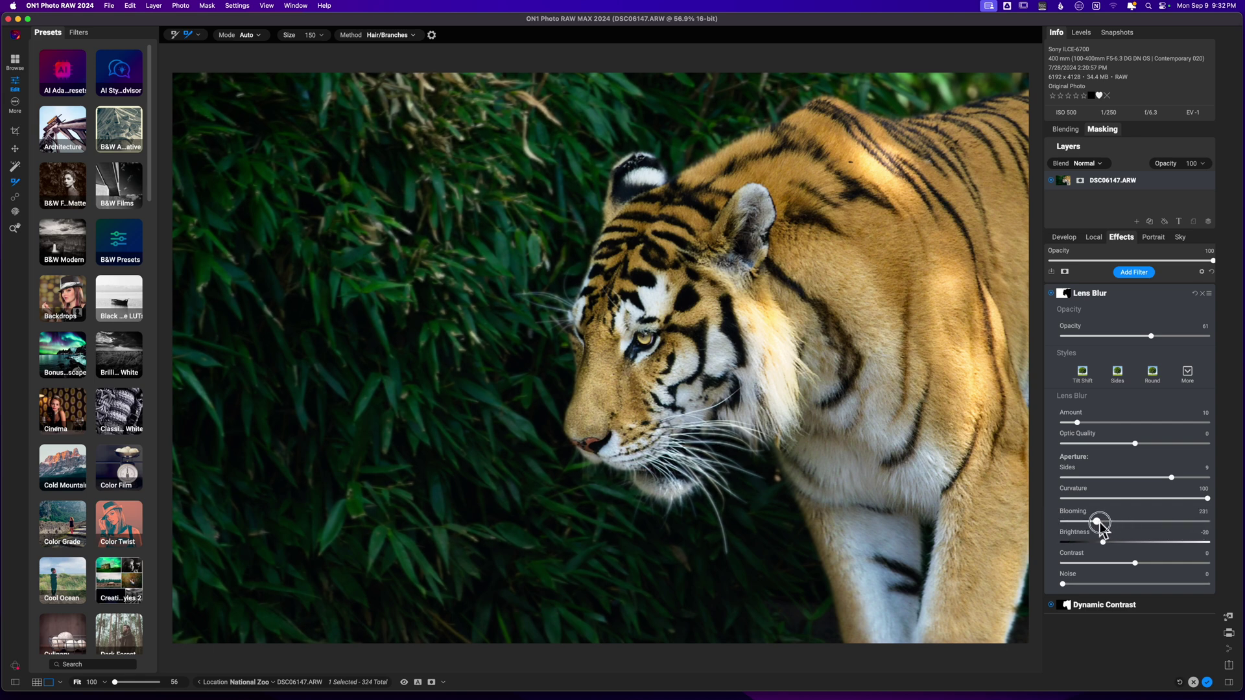
click(1123, 293)
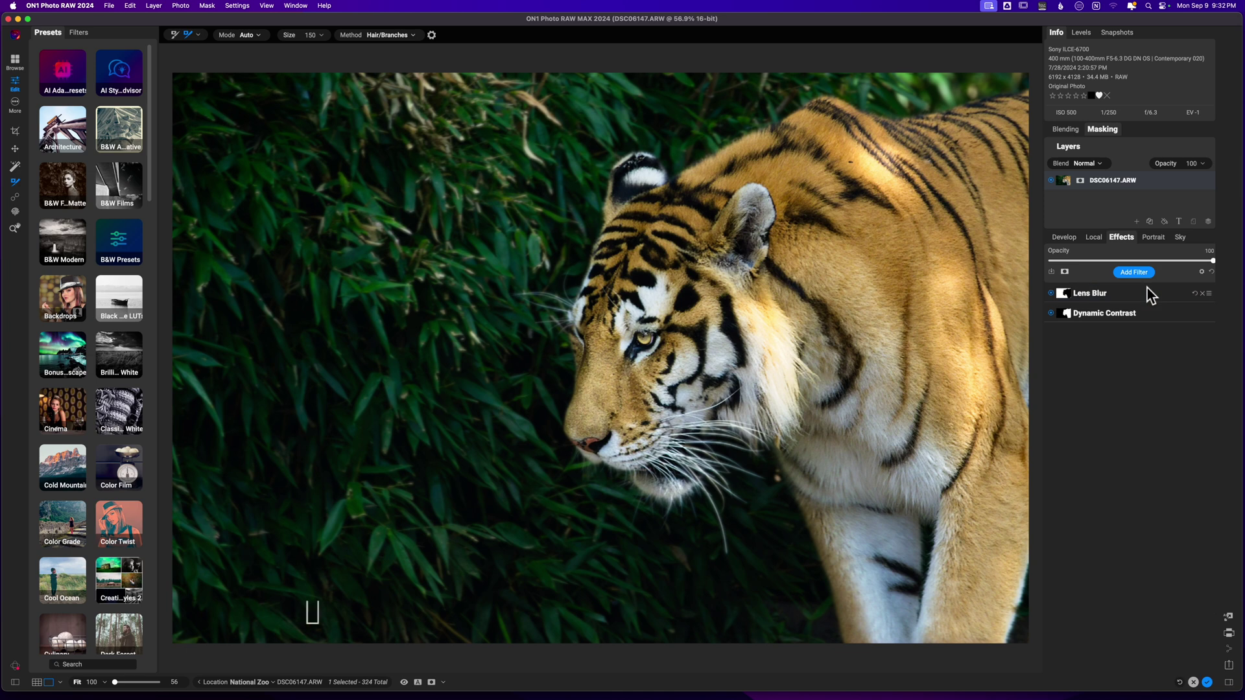
key(super+p)
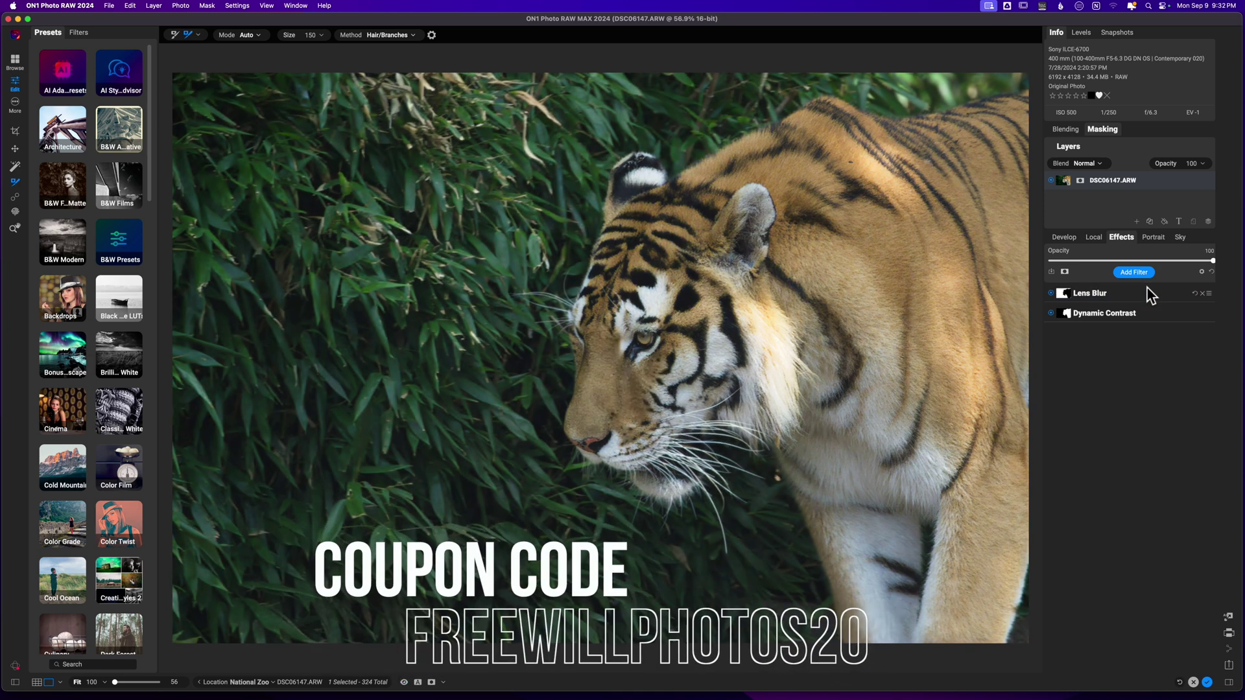
key(super+p)
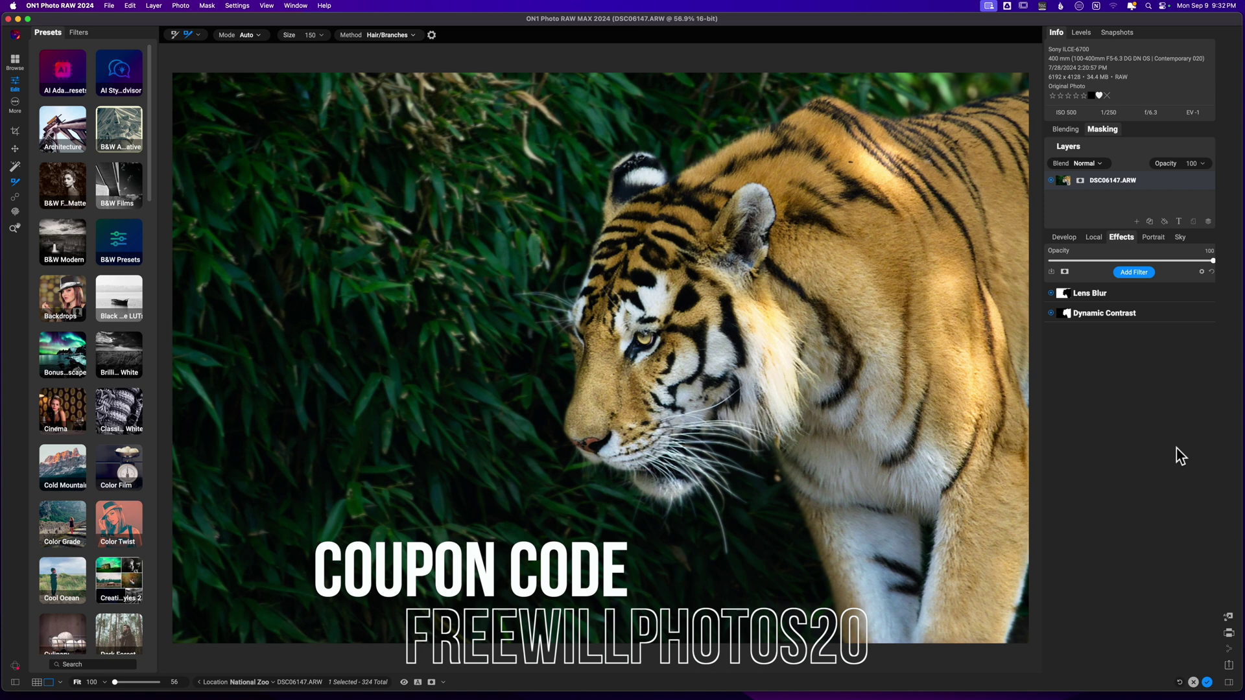
key(super+p)
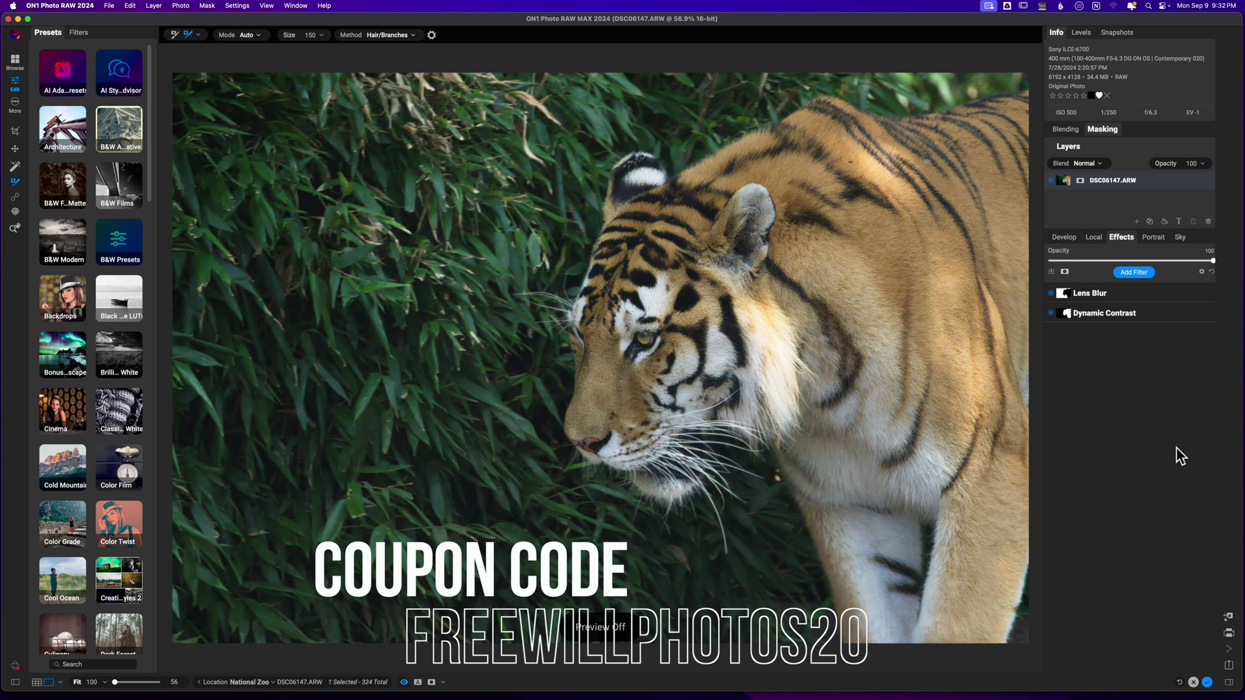
key(super+p)
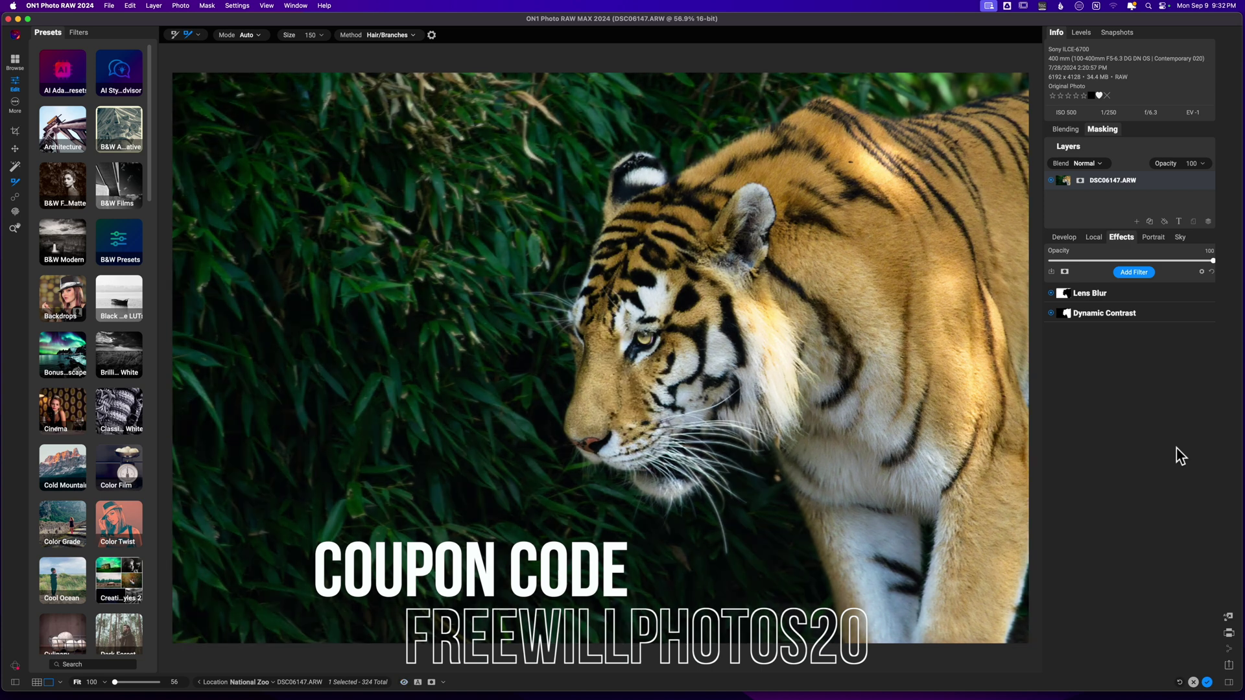